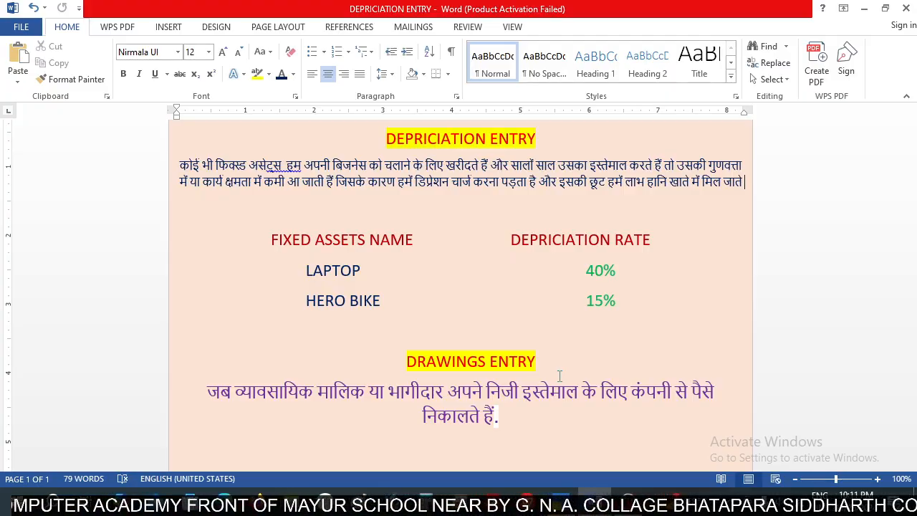
- Switch to TallyPrime and open the Balance Sheet in detailed view
key(alt+Tab)
key(Tab)
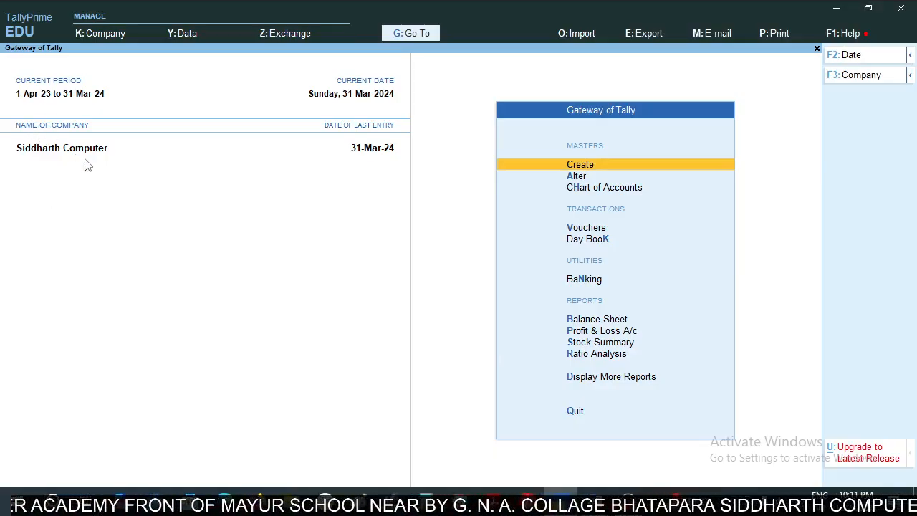
key(Down)
key(Down)
key(Down)
key(Down)
key(Down)
key(Down)
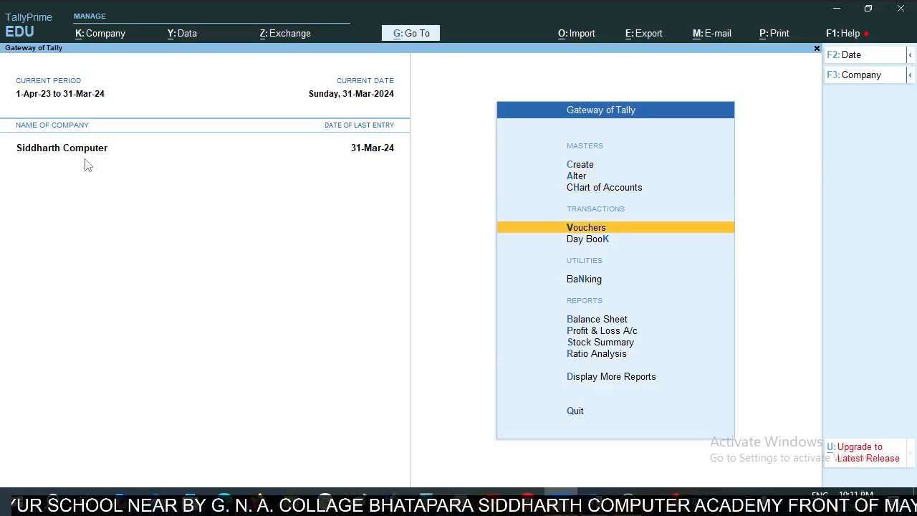
key(Return)
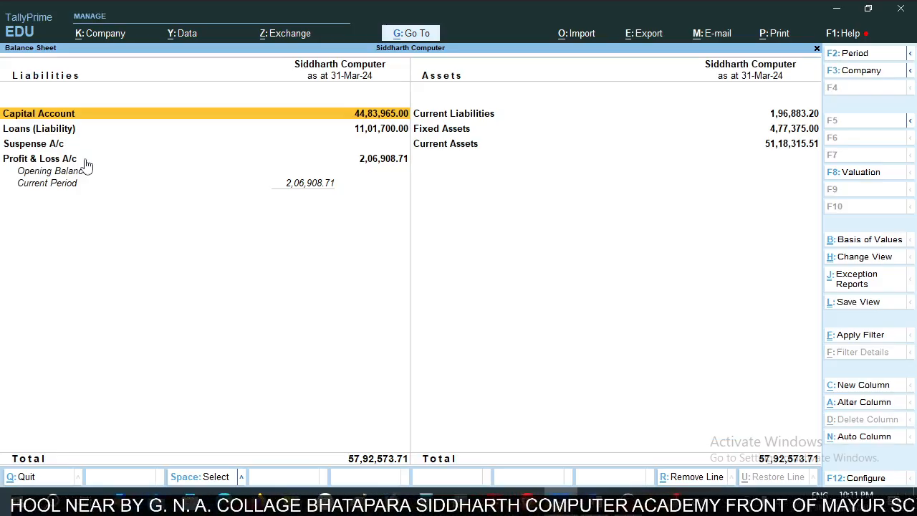
key(alt+F5)
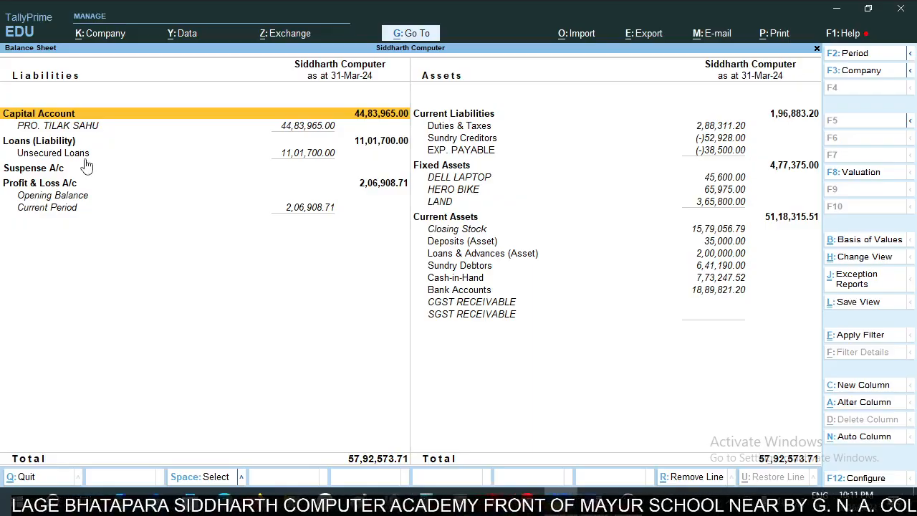
- Look through the Current Liabilities on the assets side and view the Duties & Taxes group summary, then return to the Balance Sheet
key(Right)
key(Down)
key(Down)
key(Down)
key(Down)
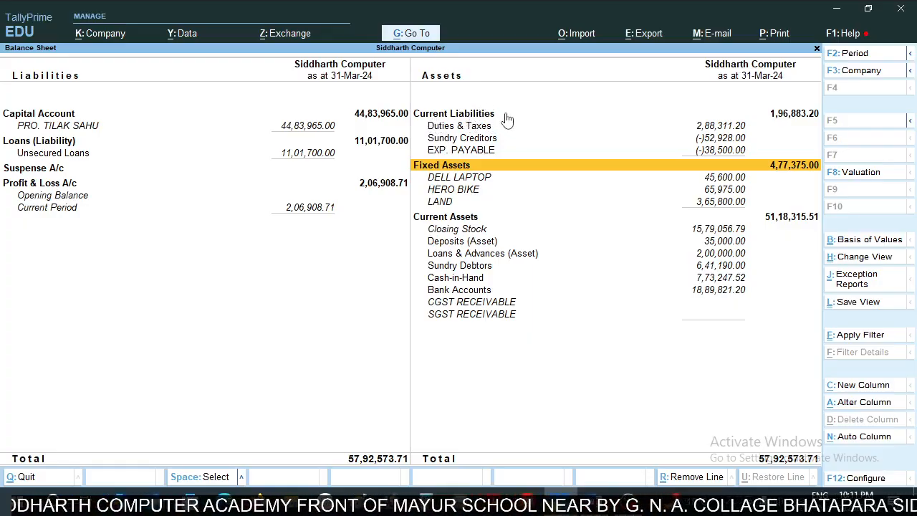
key(Up)
key(Up)
key(Up)
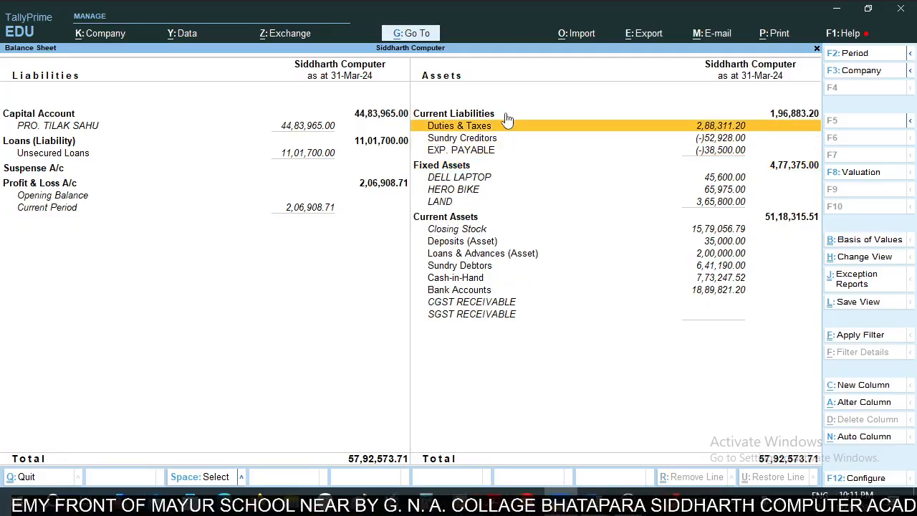
key(Return)
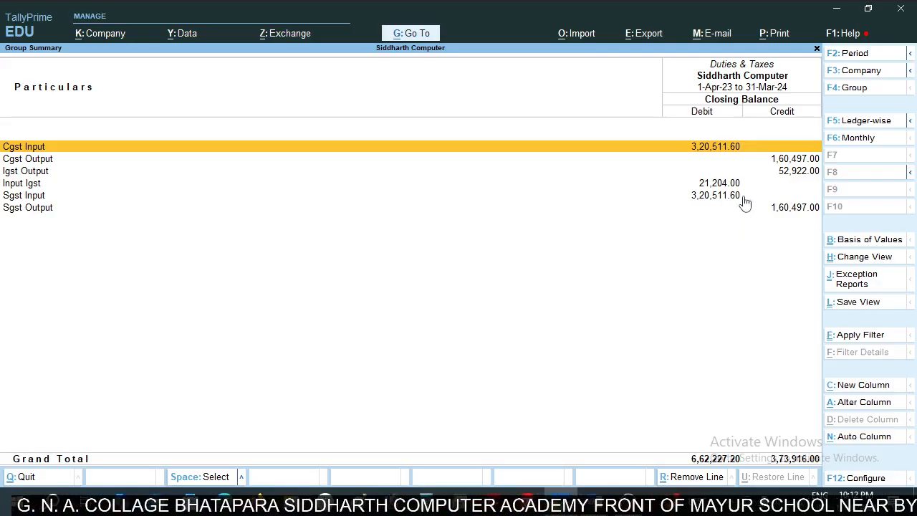
key(Escape)
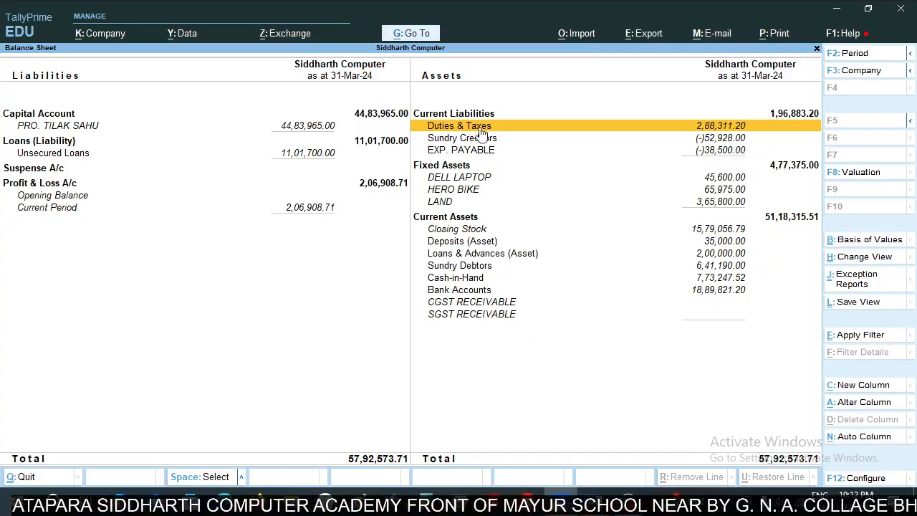
- Compare the laptop, bike and land under Fixed Assets with the depreciation rates listed in the Word document, ending back in TallyPrime
key(Down)
key(Down)
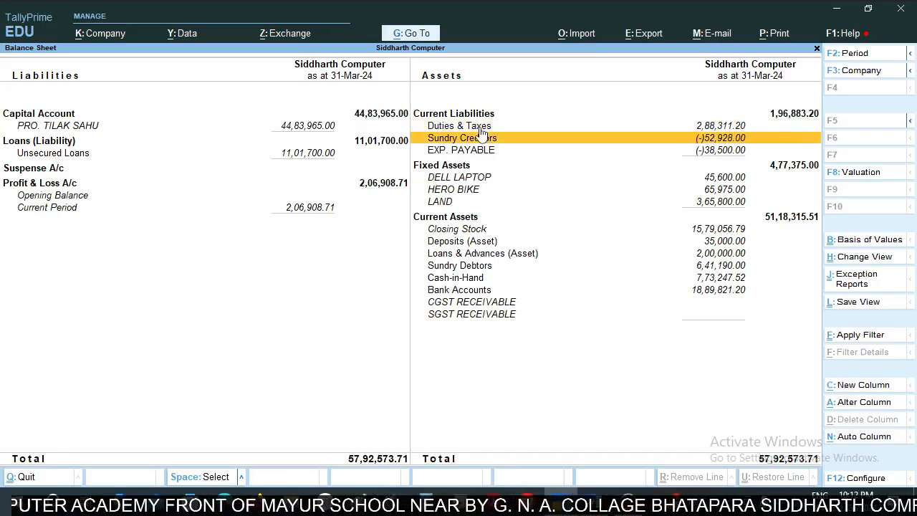
key(Down)
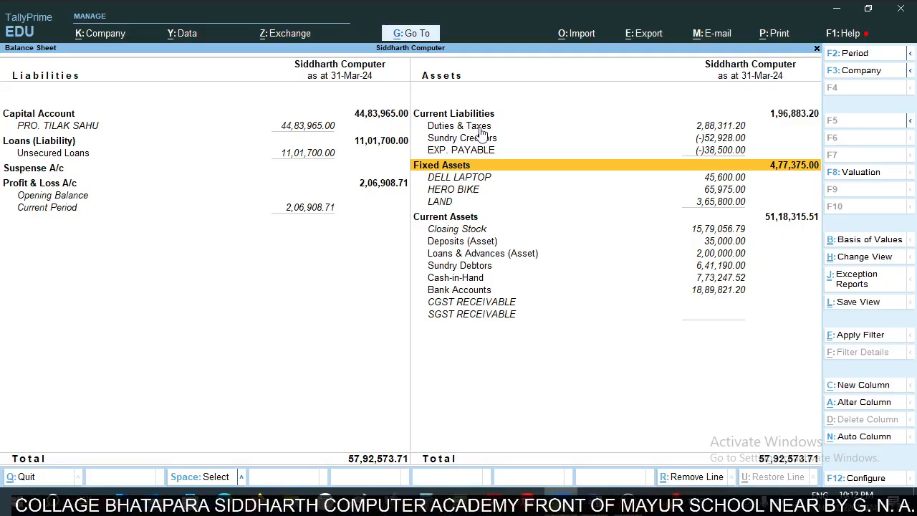
key(alt+Tab)
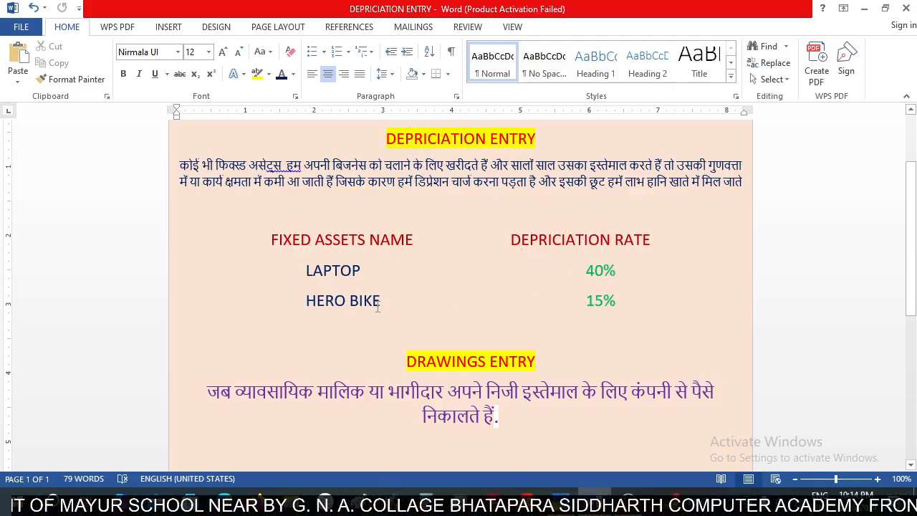
key(alt+Tab)
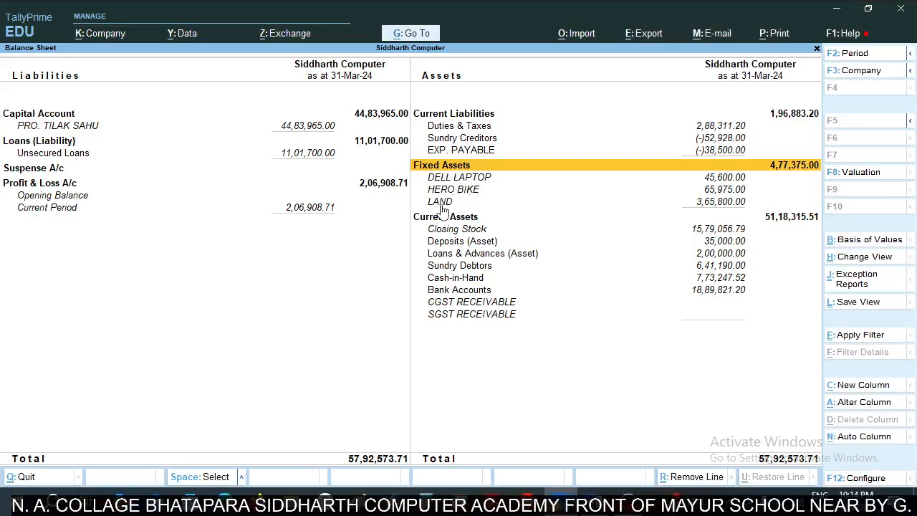
key(Down)
key(Down)
key(Down)
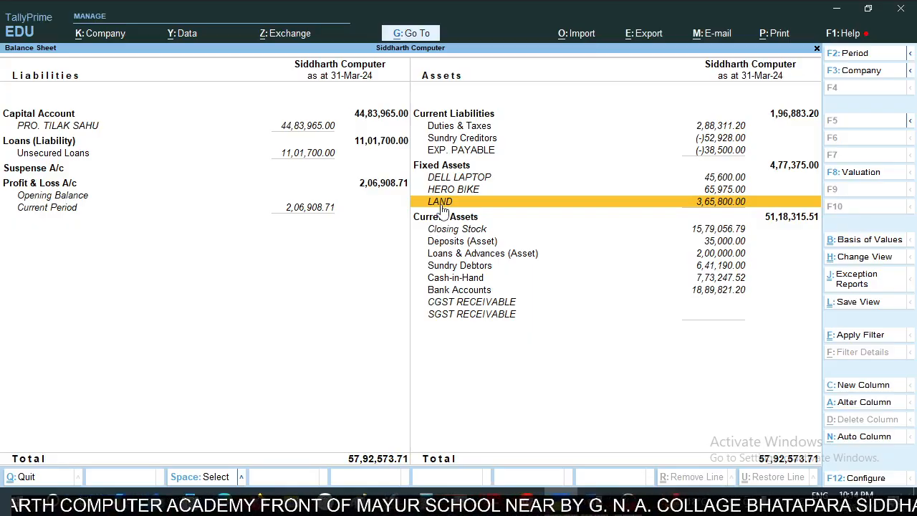
key(Up)
key(Up)
key(Down)
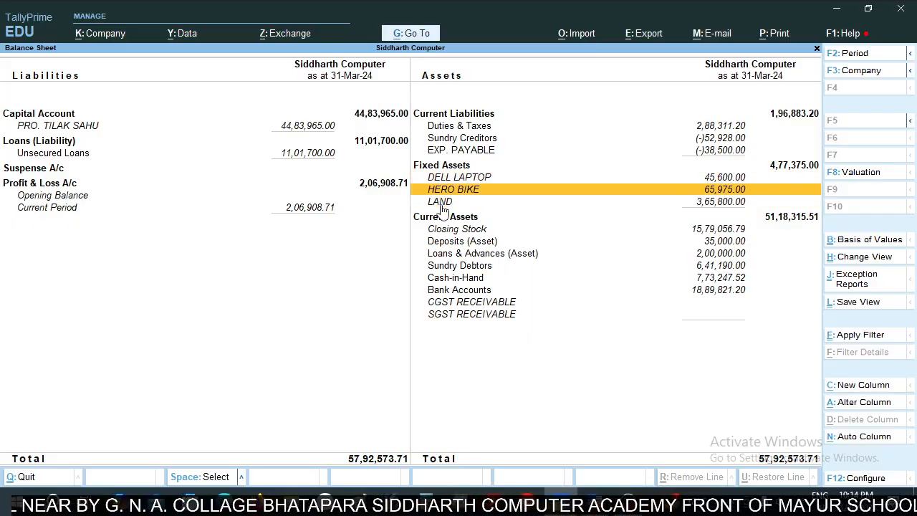
key(alt+Tab)
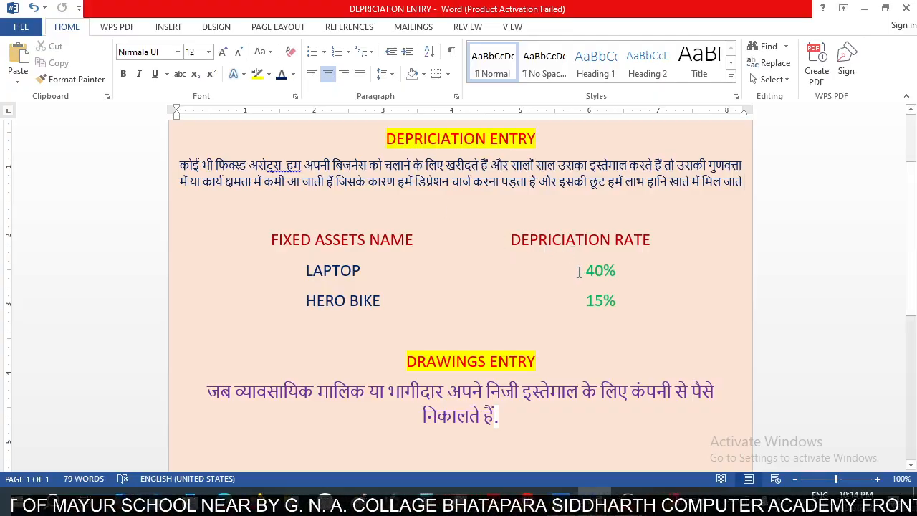
key(alt+Tab)
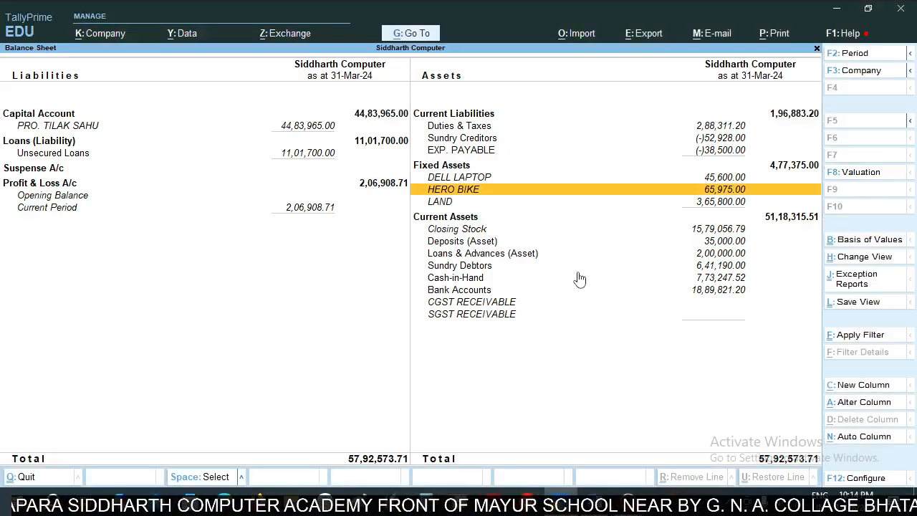
- Leave the Balance Sheet and start a new Journal voucher
key(Escape)
key(Up)
key(Up)
key(Up)
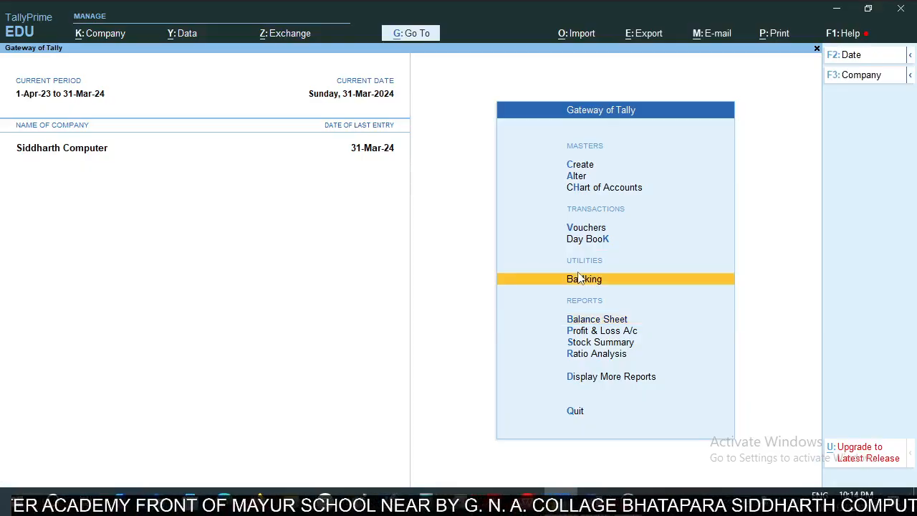
key(Return)
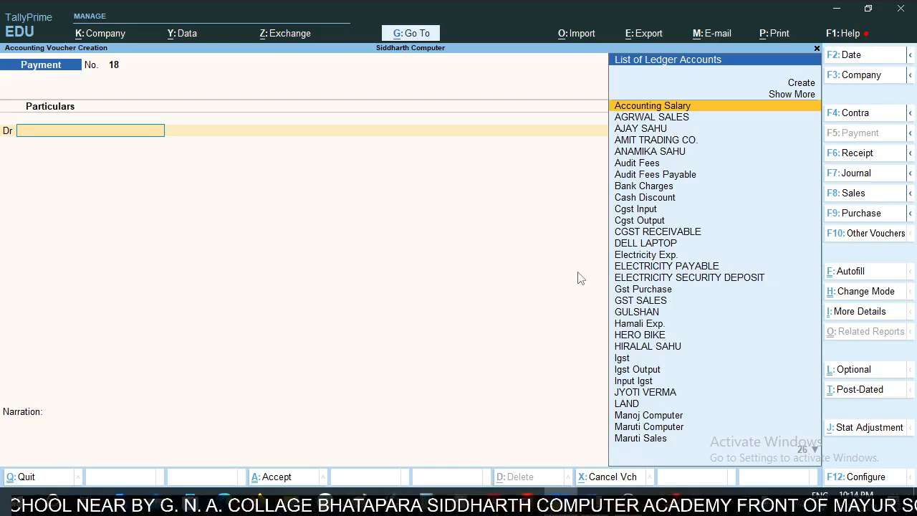
key(F7)
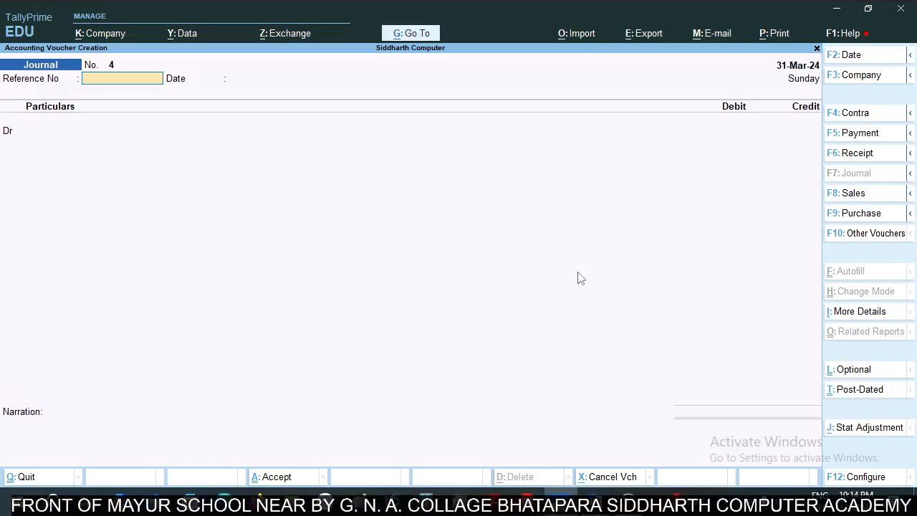
- Leave the journal's reference number blank and set its reference date to 31-Mar-24
key(Return)
key(Return)
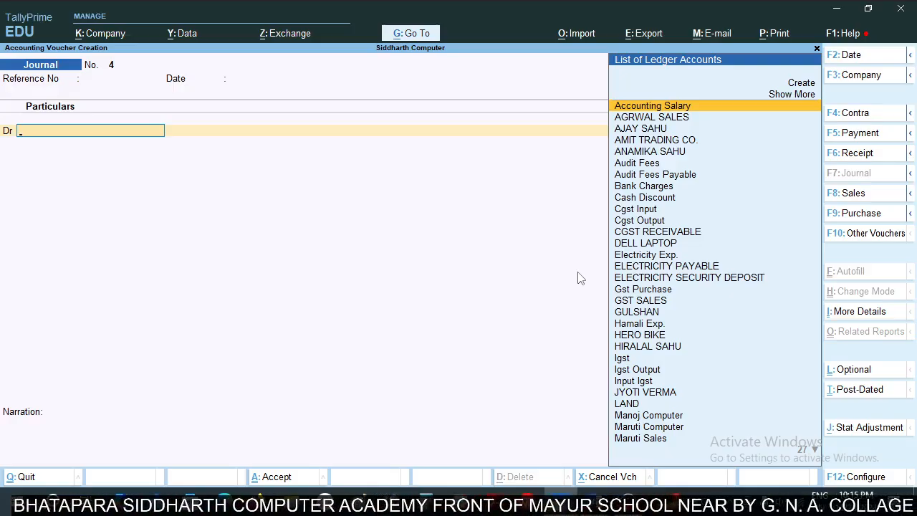
key(BackSpace)
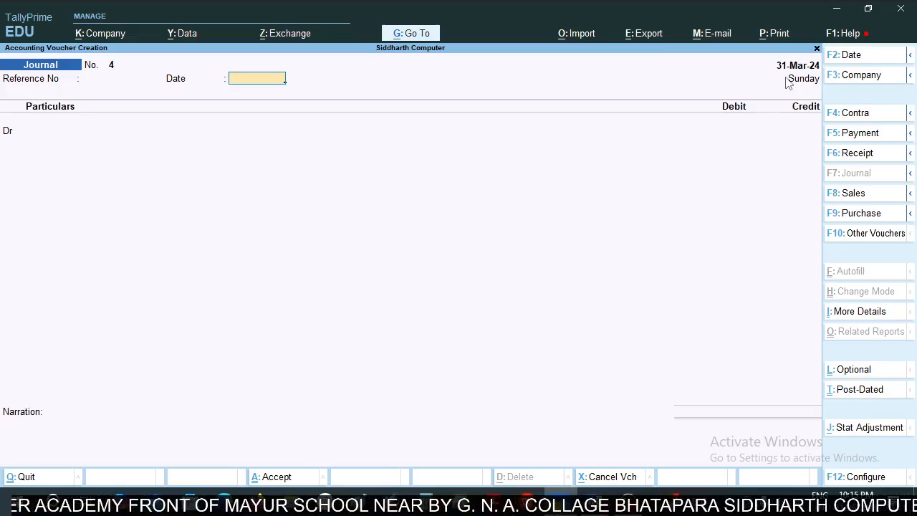
text(31.3)
key(Return)
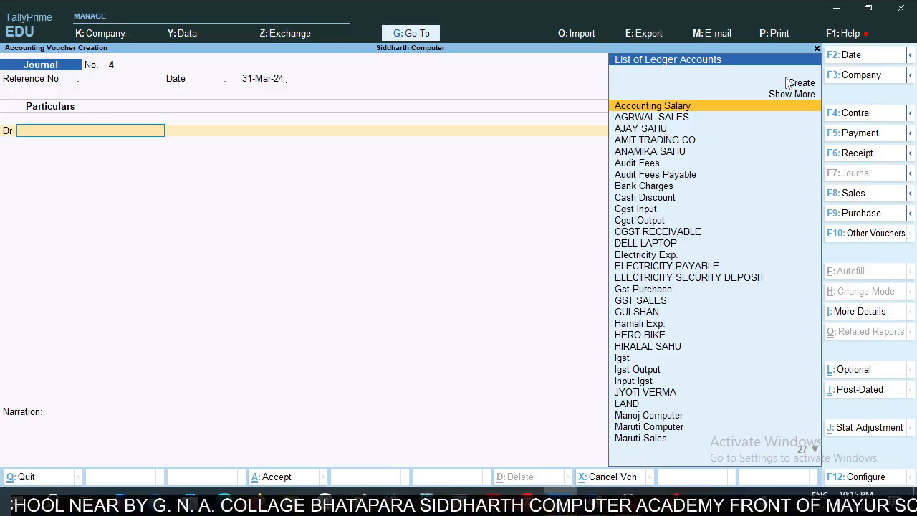
- Create a ledger named DEPRICIATION under Indirect Expenses from the voucher's debit line
key(alt)
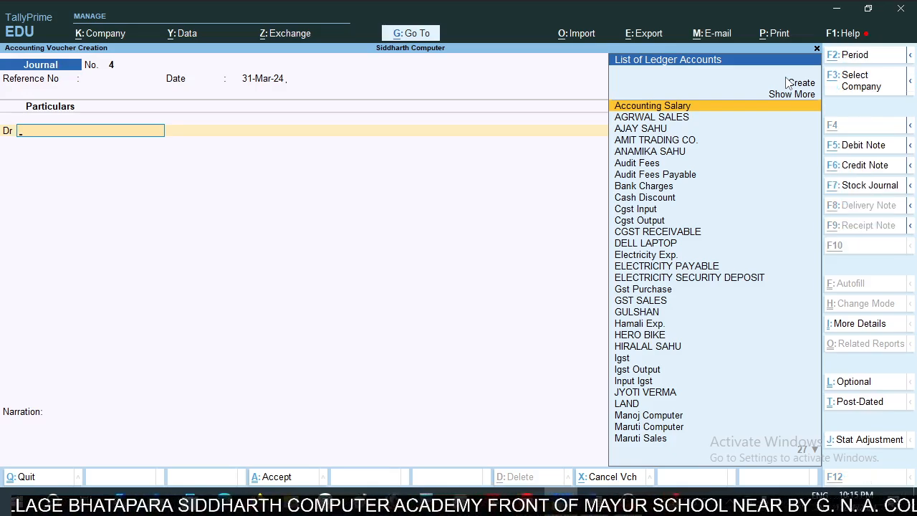
click(787, 83)
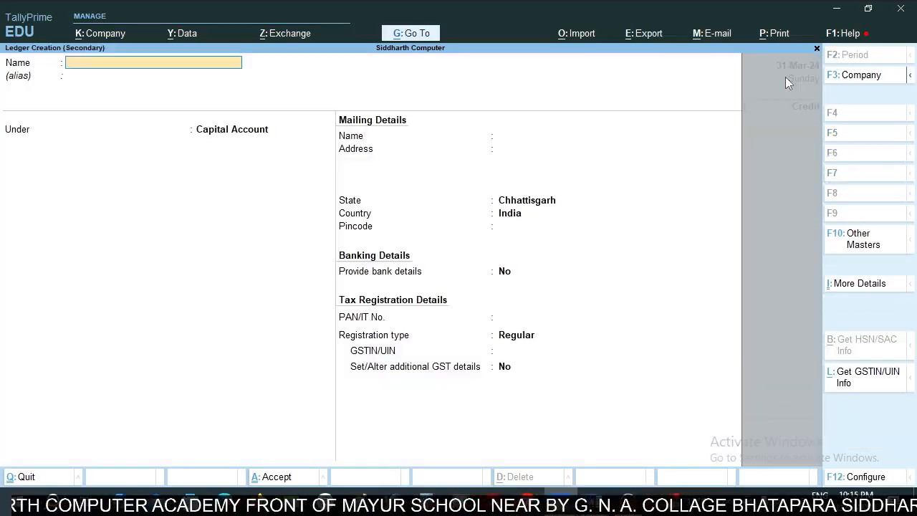
text(DEP)
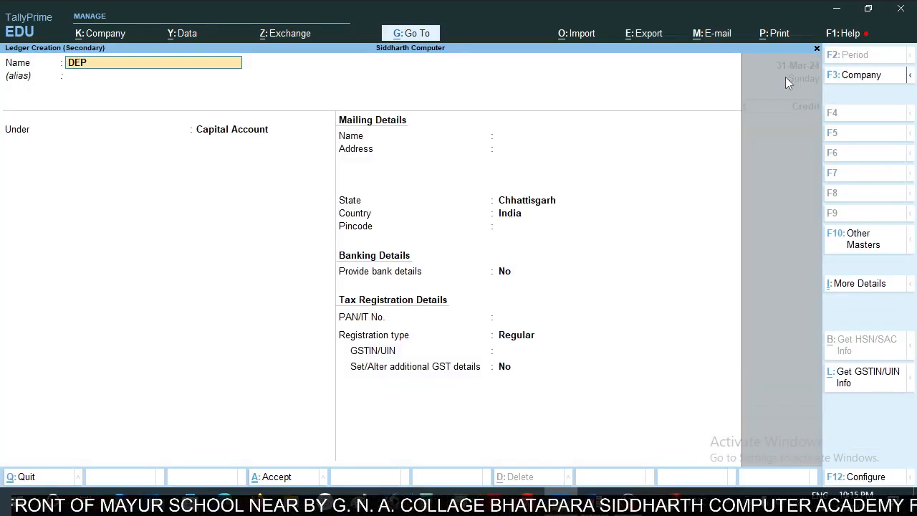
text(RICI)
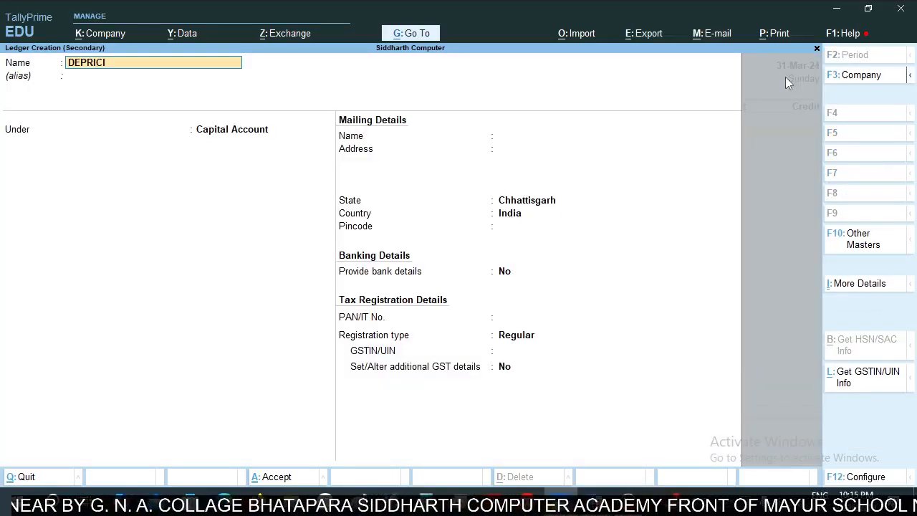
text(ATION)
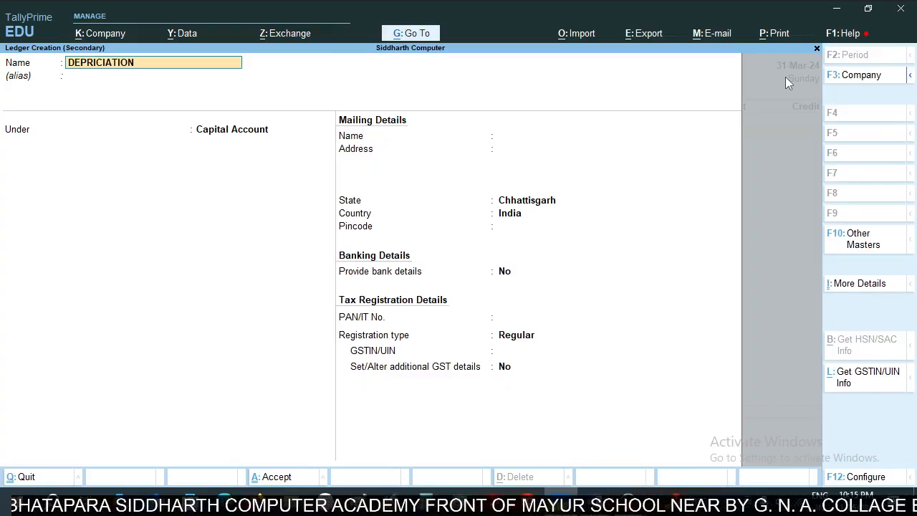
key(Return)
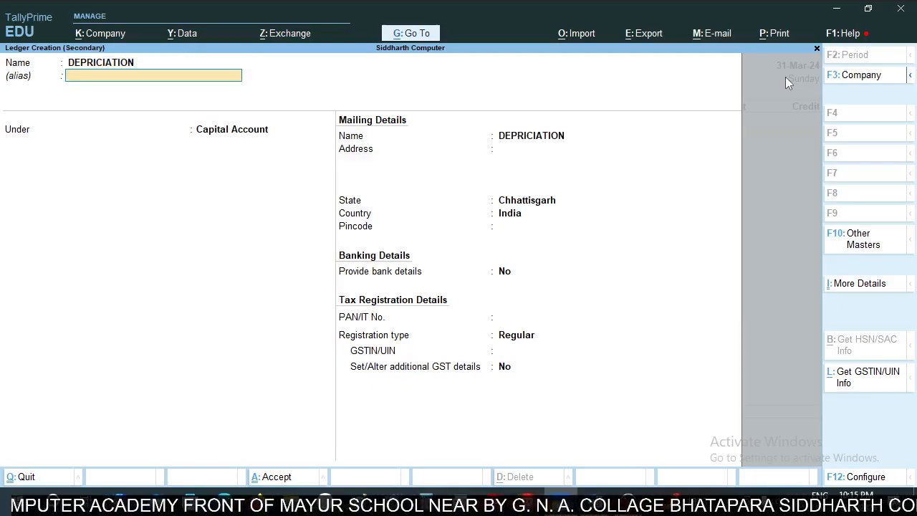
key(Return)
text(IN)
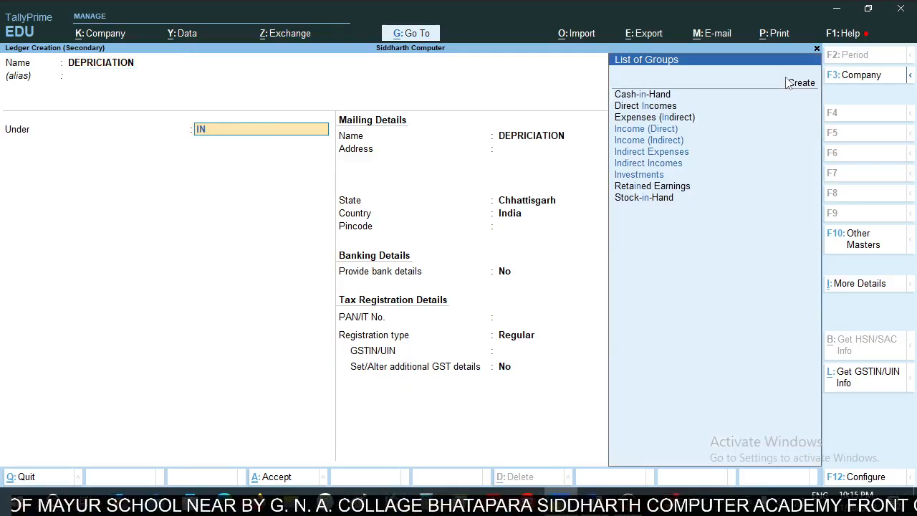
key(Down)
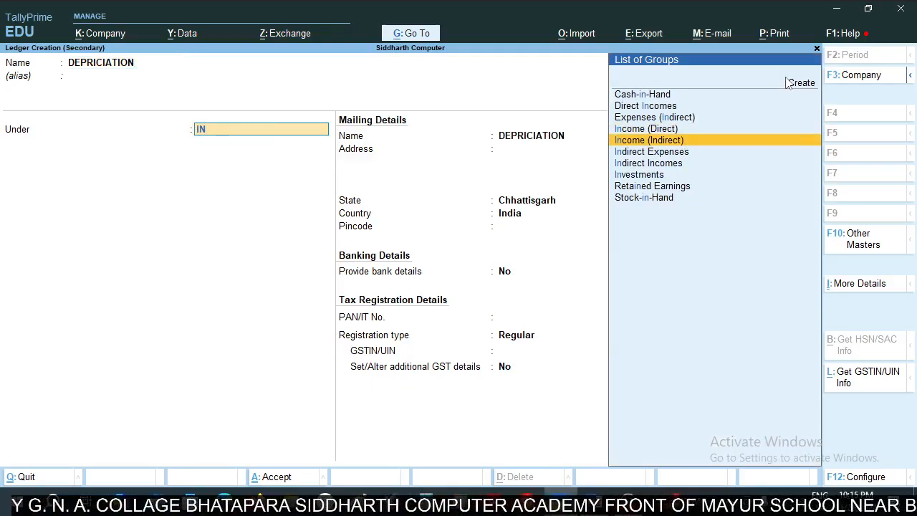
key(Down)
key(Return)
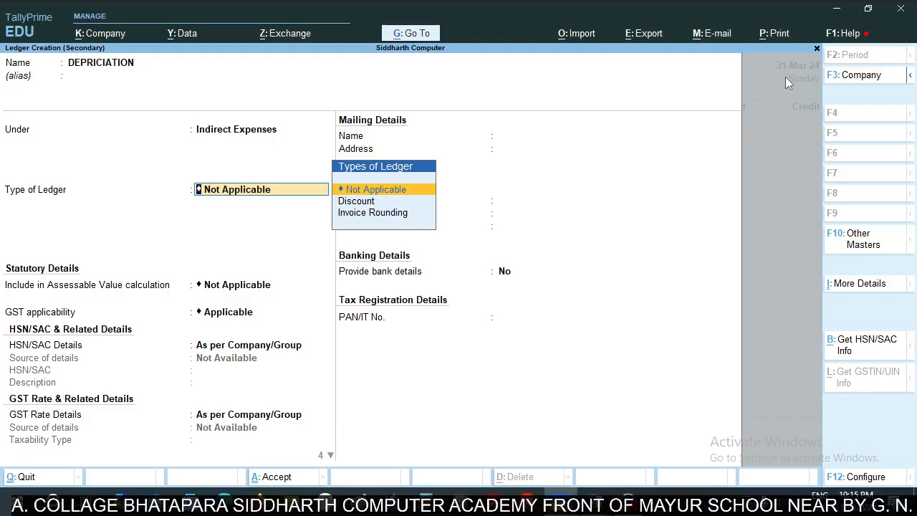
- Set the ledger's GST applicability to Not Applicable, keep the remaining defaults and save it as the debit account
key(Return)
key(Return)
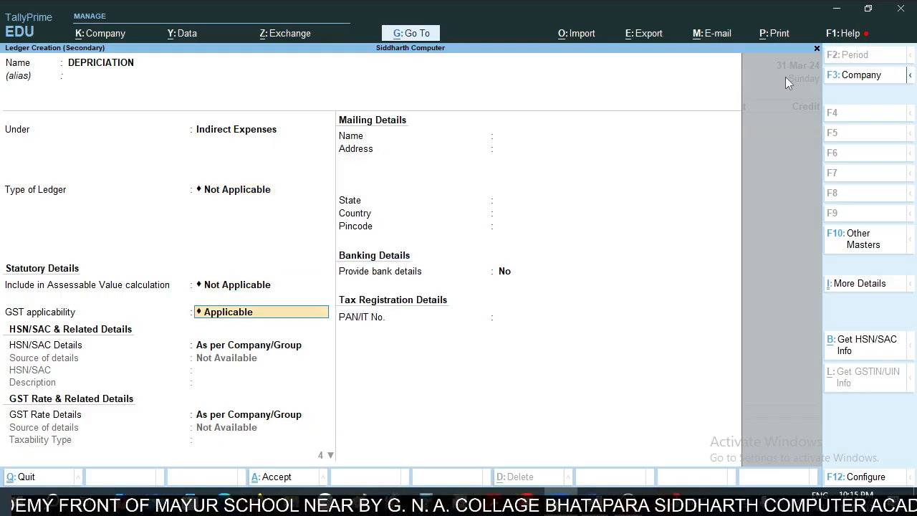
key(BackSpace)
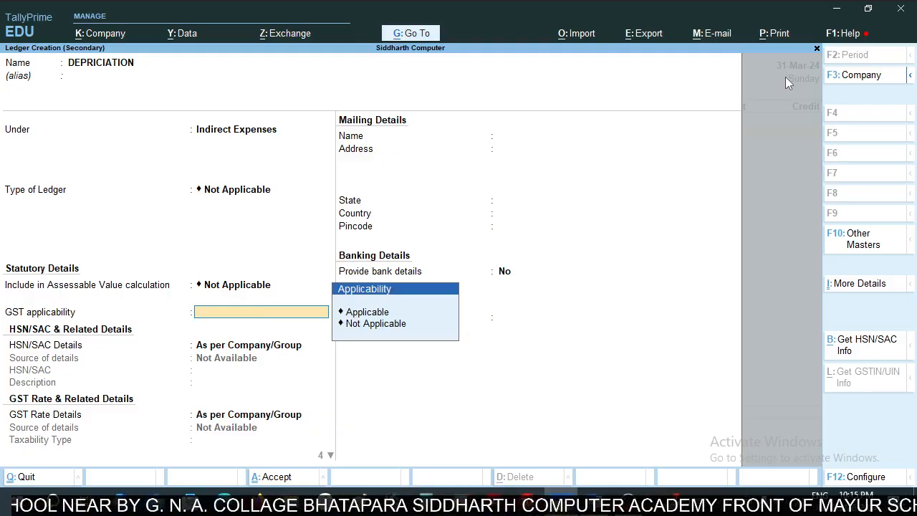
key(Down)
key(Down)
key(Return)
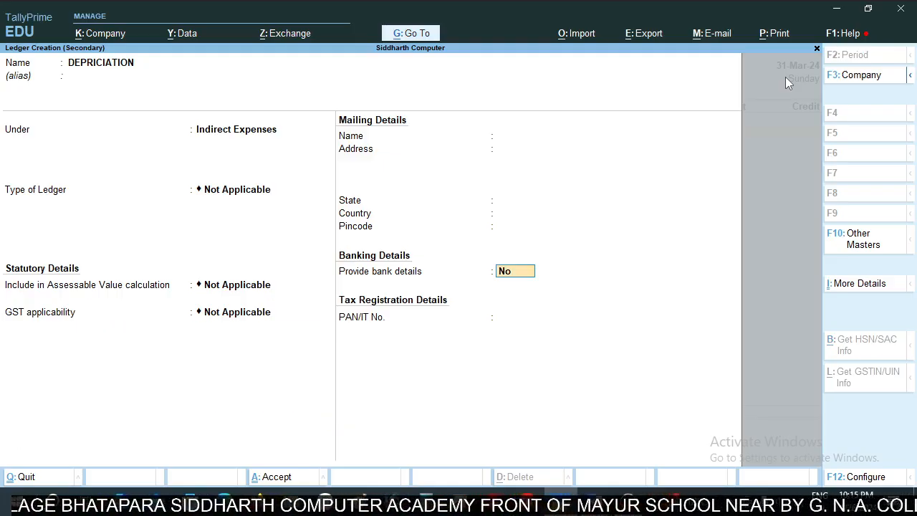
key(Return)
key(Return)
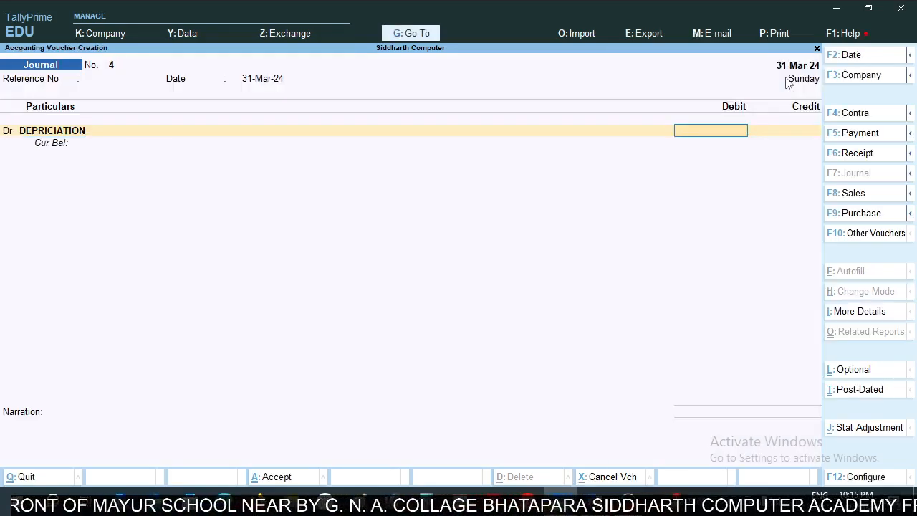
- Check the laptop's depreciation rate in the DEPRICIATION ENTRY Word document and return to the journal voucher in TallyPrime
key(alt+Tab)
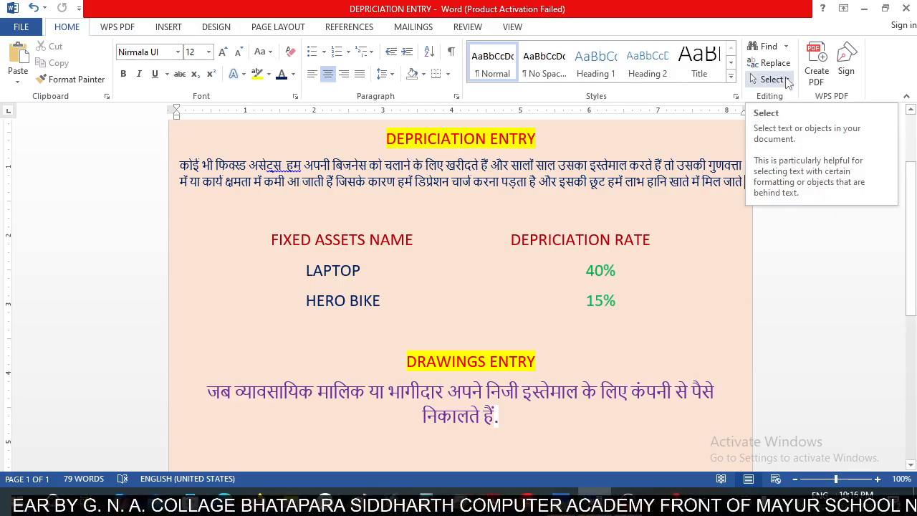
key(alt+Tab)
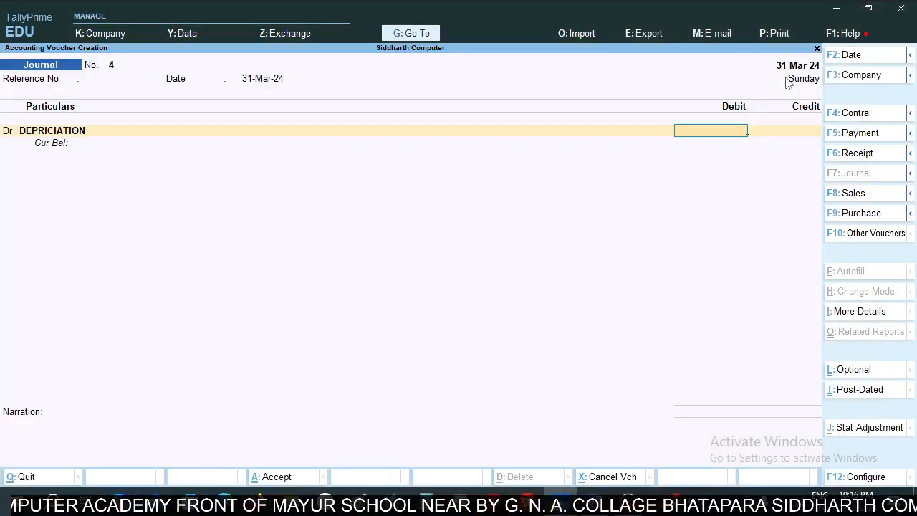
key(alt+Tab)
key(alt+Tab)
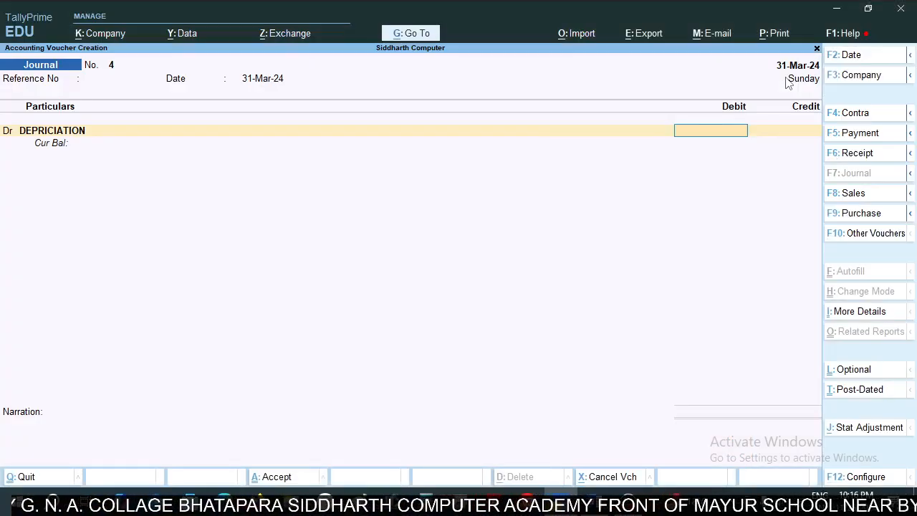
key(alt+Tab)
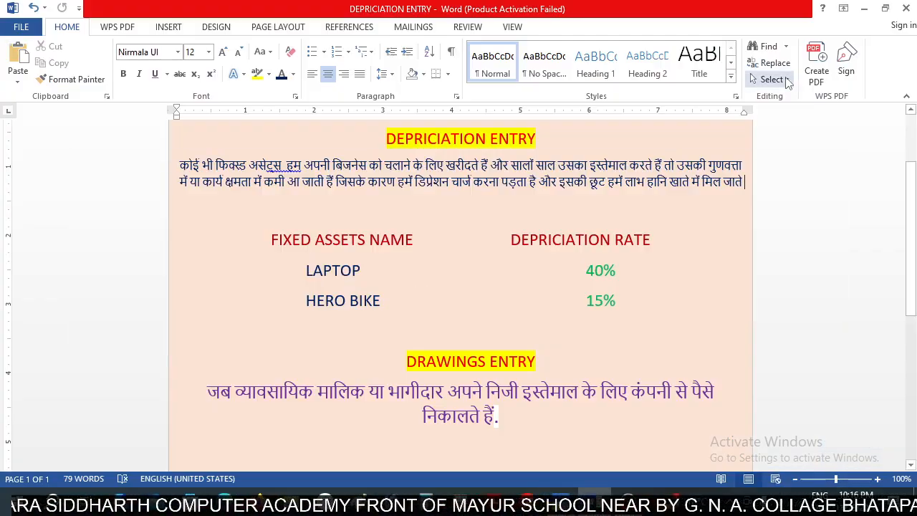
key(alt+Tab)
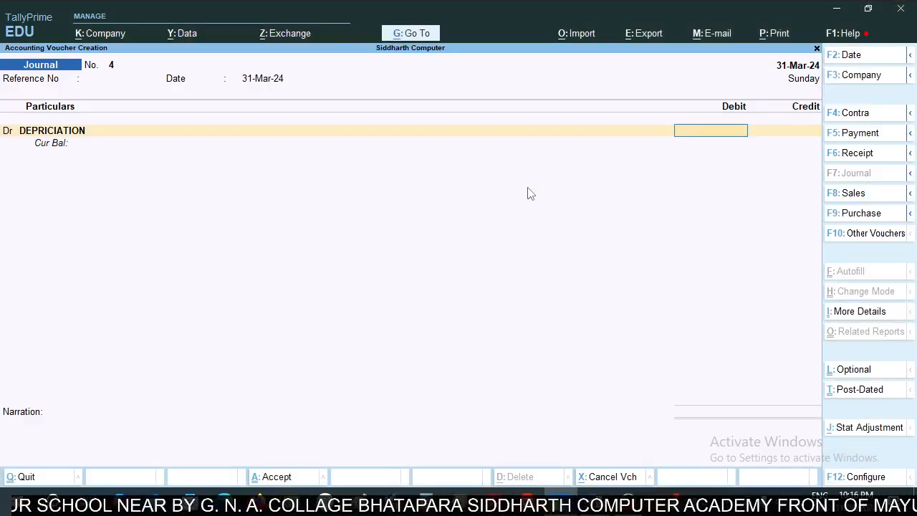
- Look up the DELL LAPTOP book value under Fixed Assets in the detailed Balance Sheet, and return to the journal voucher
key(ctrl)
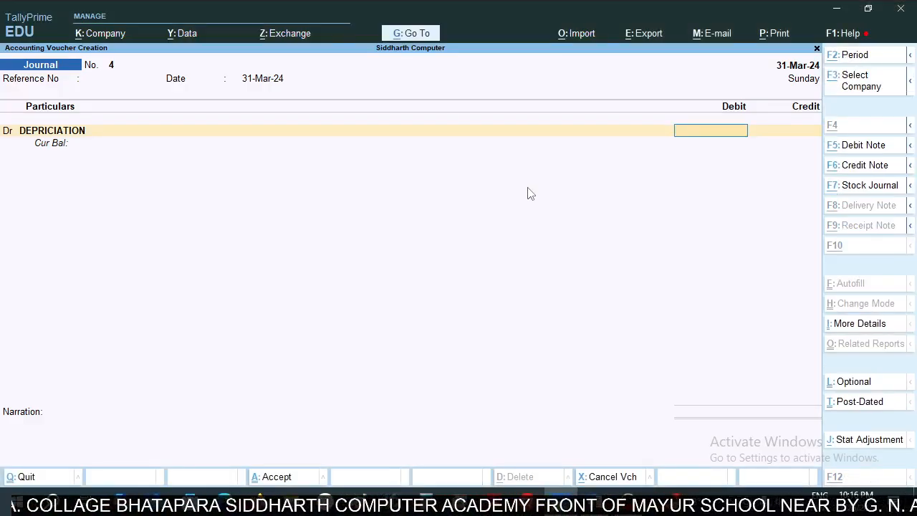
key(alt+g)
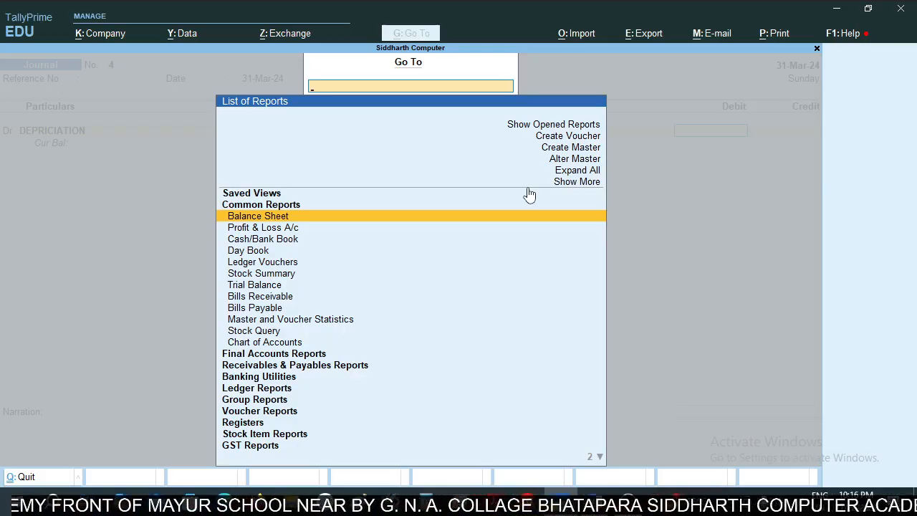
key(Return)
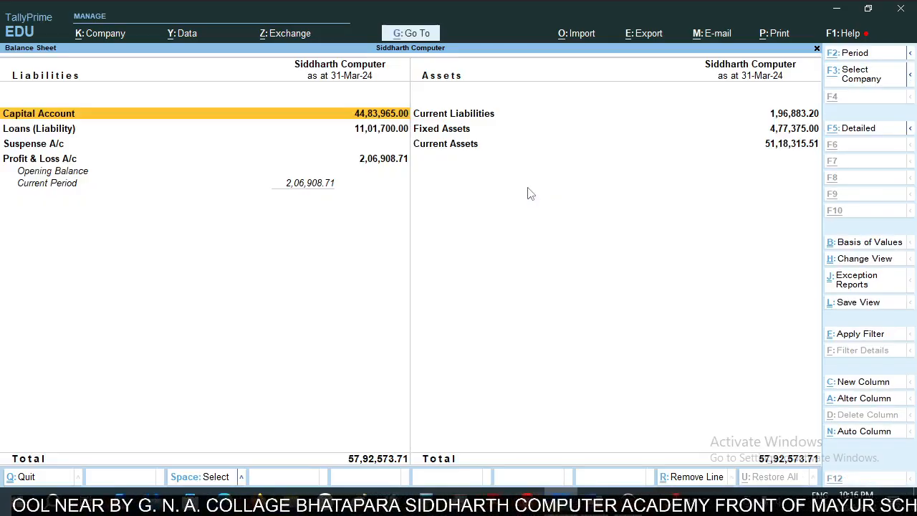
key(alt+F5)
key(Right)
key(Down)
key(Down)
key(Down)
key(Down)
key(Down)
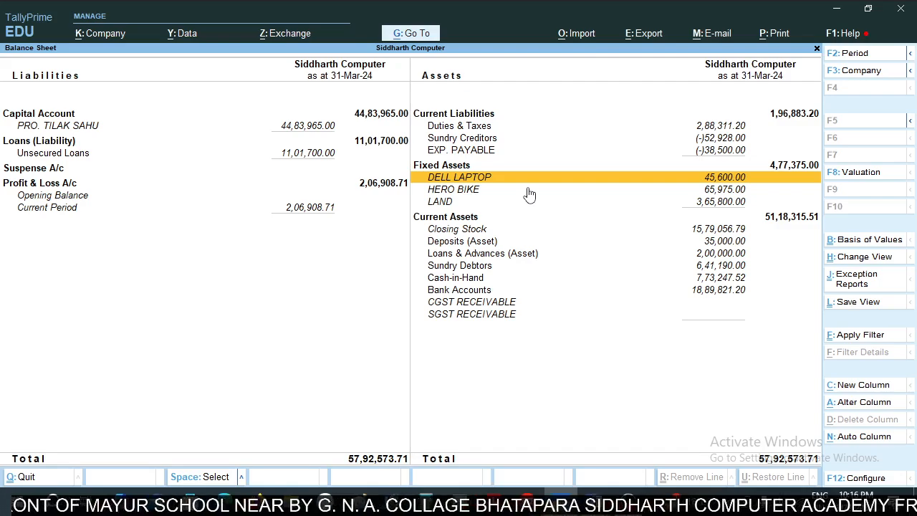
key(Escape)
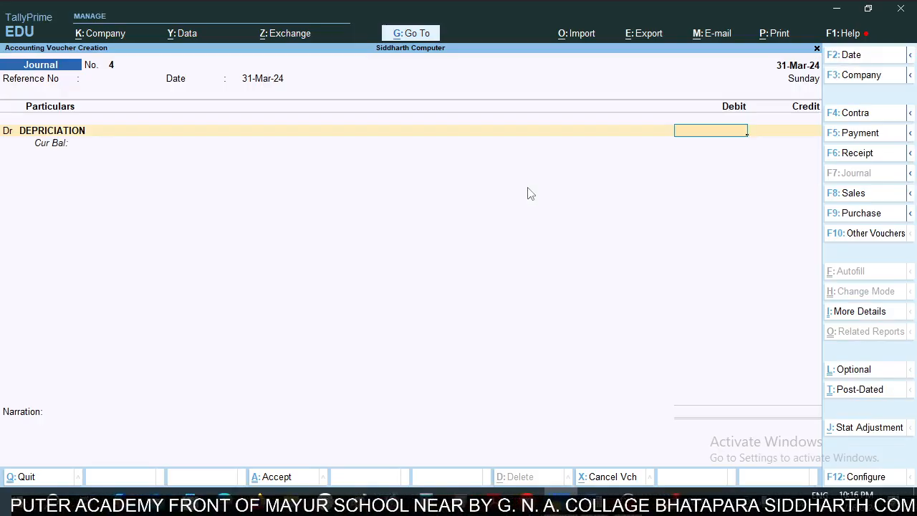
- Calculate 45600*40% with the built-in calculator and enter the resulting 18,240 as the DEPRICIATION debit amount
key(alt)
key(ctrl+n)
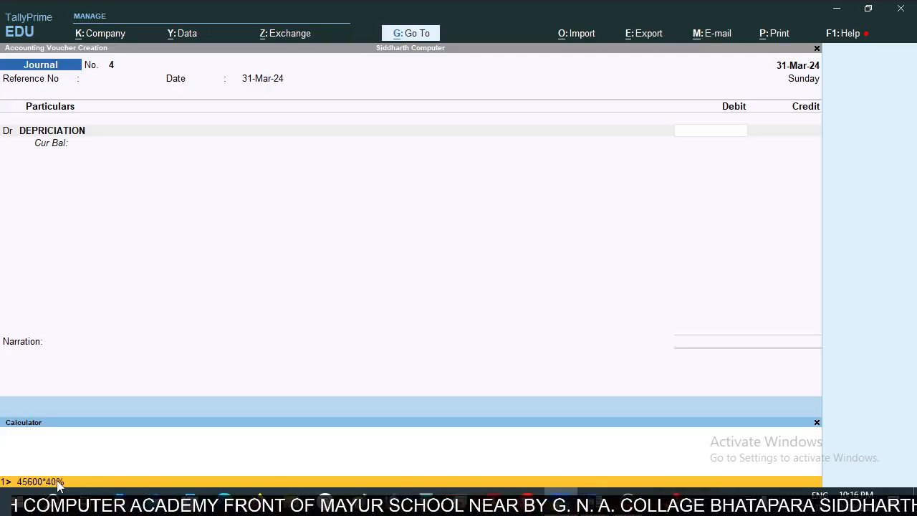
key(Return)
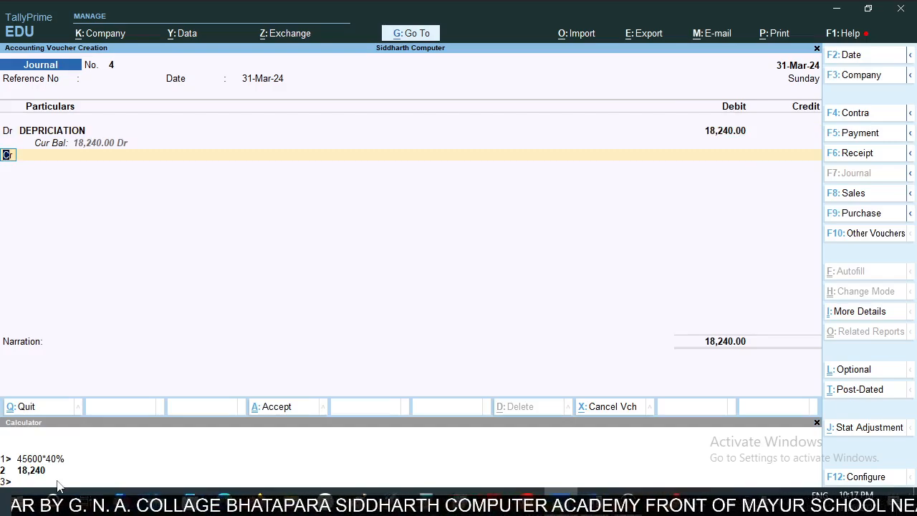
- Credit the DELL LAPTOP ledger with 18,240.00 on the journal's second line
key(Return)
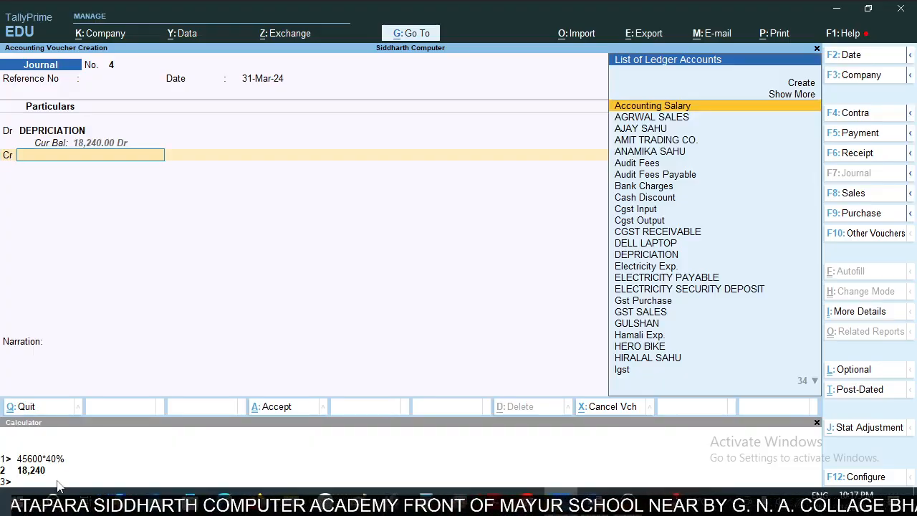
text(LAP)
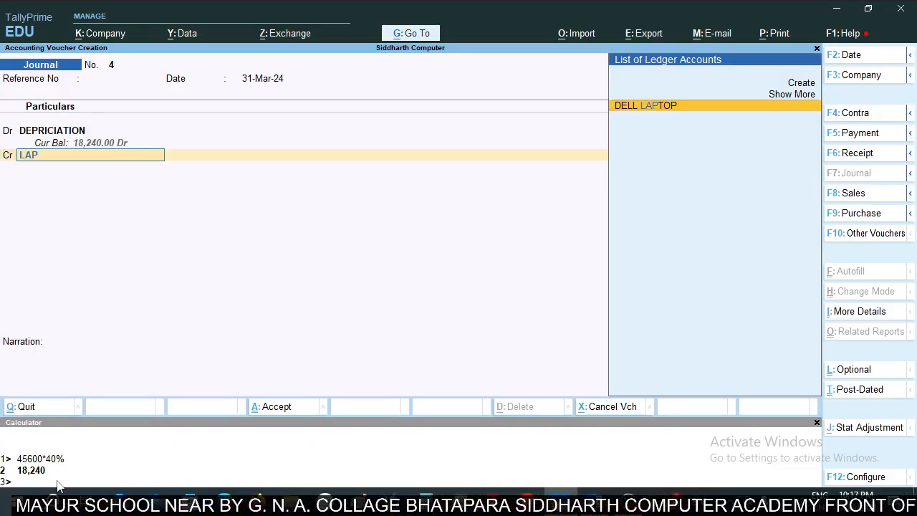
key(Return)
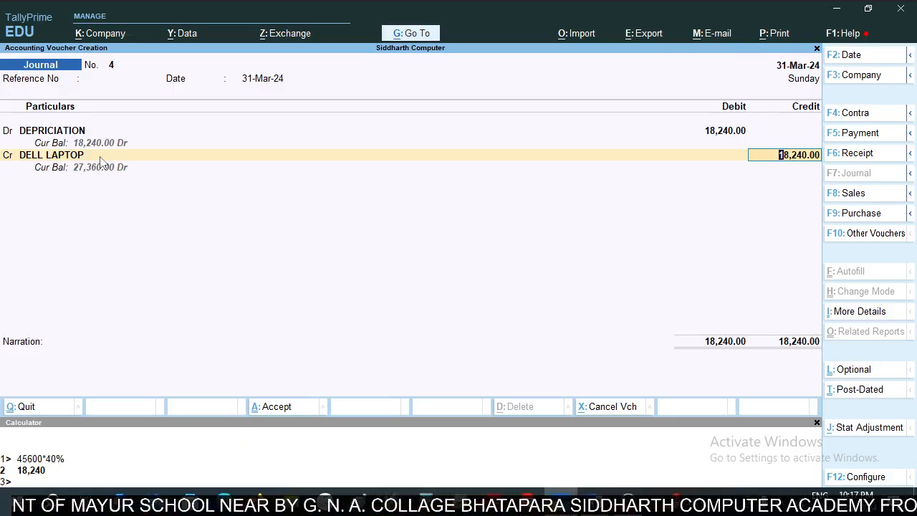
key(Return)
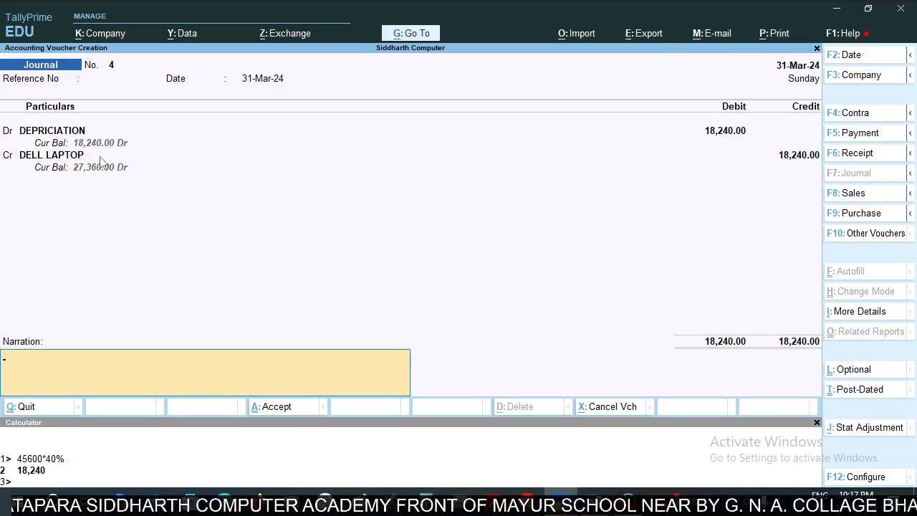
- Enter the narration "40% DEPRICIATION" and save the laptop depreciation journal
text(40)
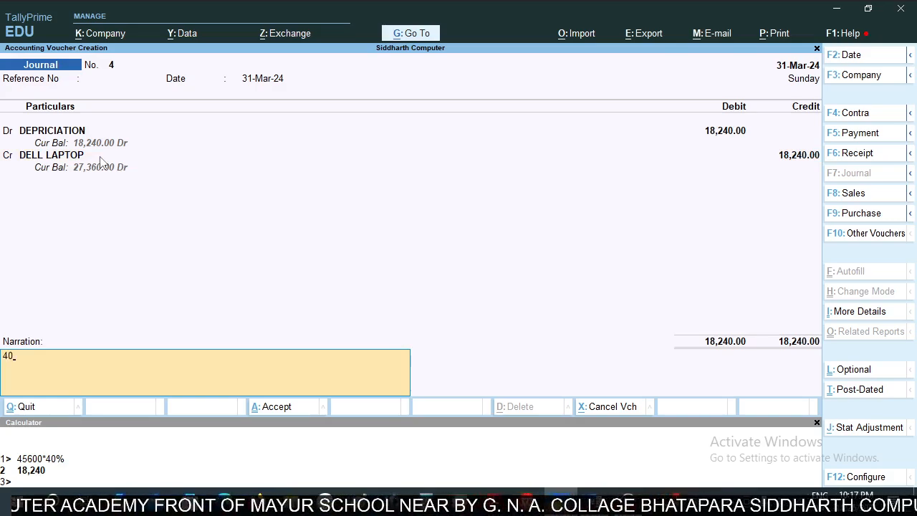
text(%)
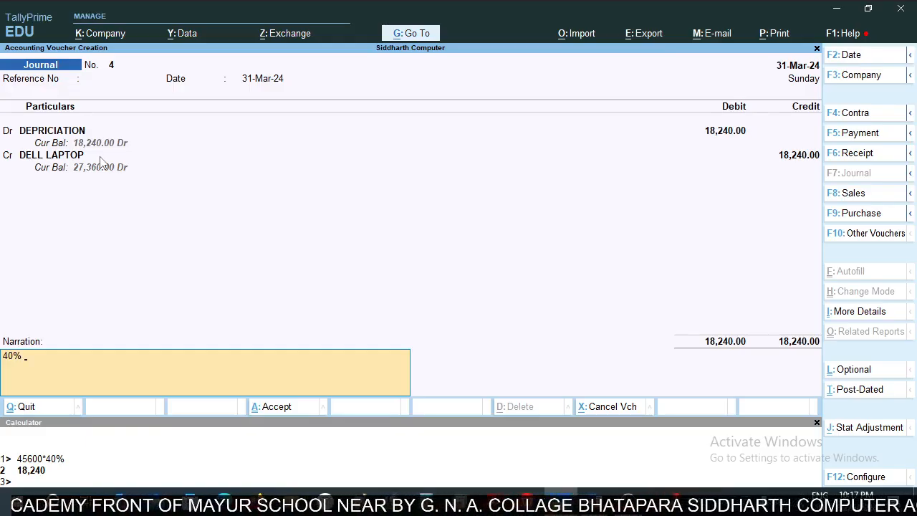
text(D)
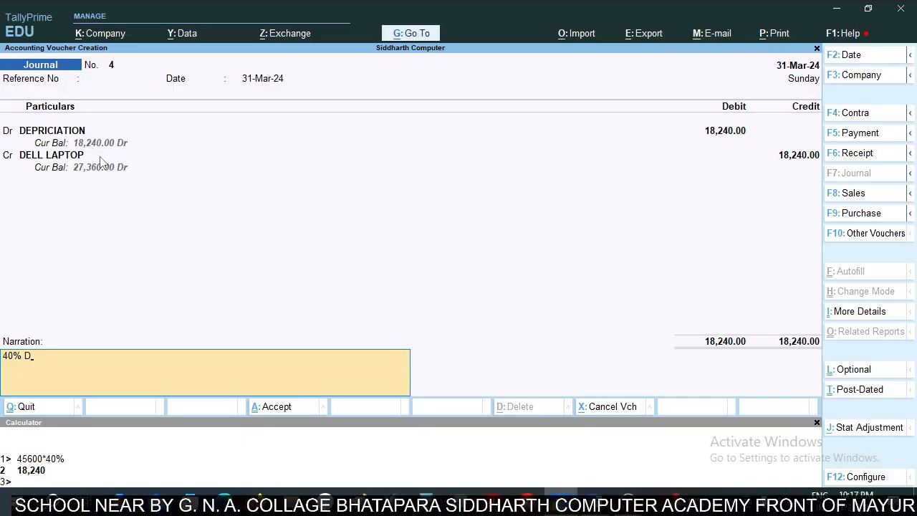
text(EPRICIT)
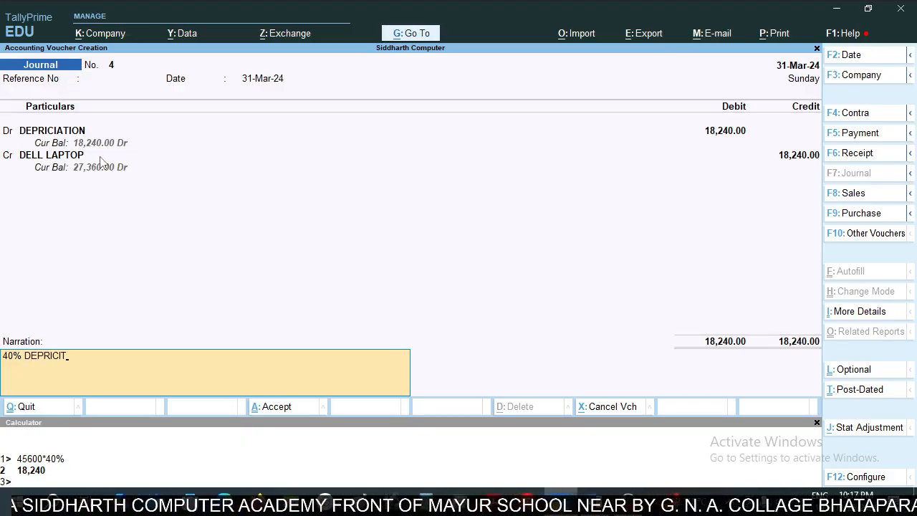
key(BackSpace)
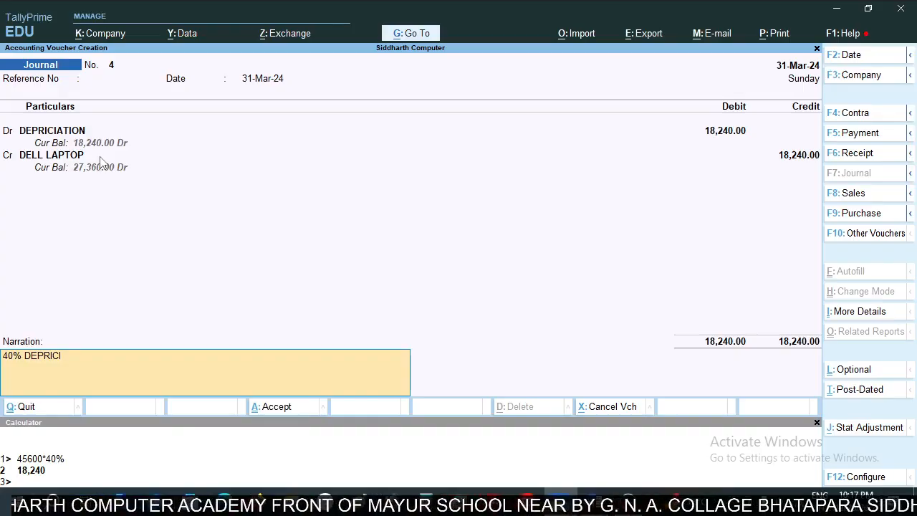
text(ATION)
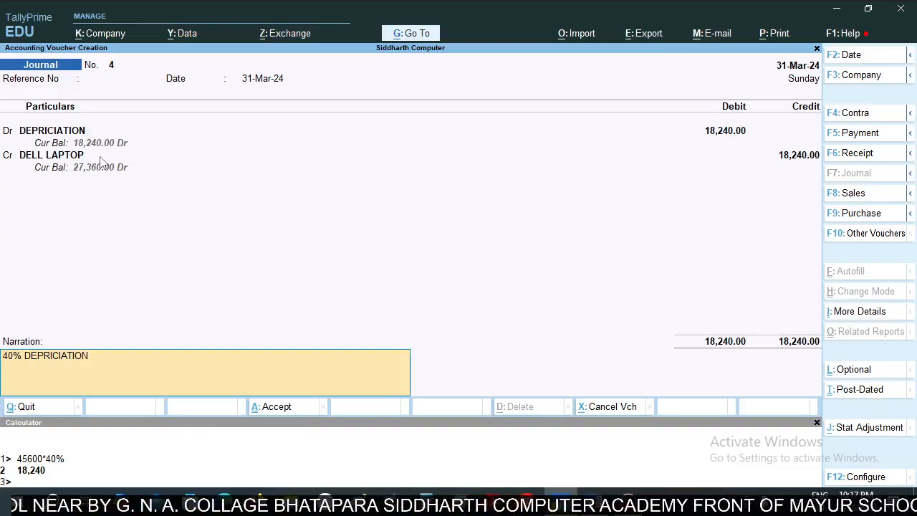
key(ctrl+a)
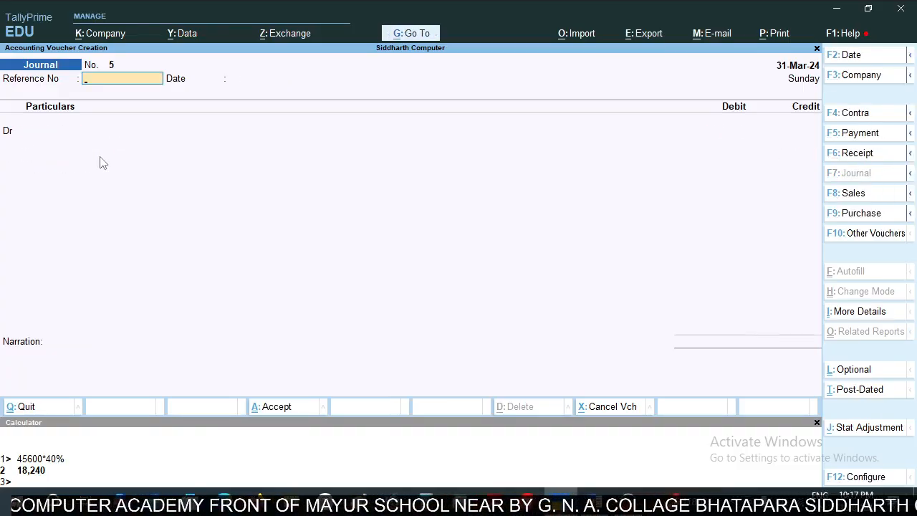
- Check the Hero Bike's depreciation rate in the Word document and its book value in TallyPrime's detailed Balance Sheet, returning to the new journal
key(alt+Tab)
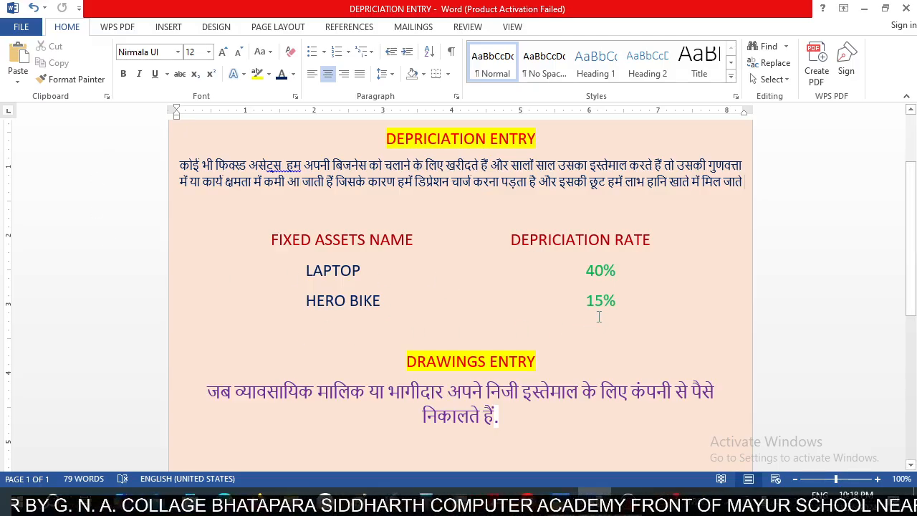
key(alt+Tab)
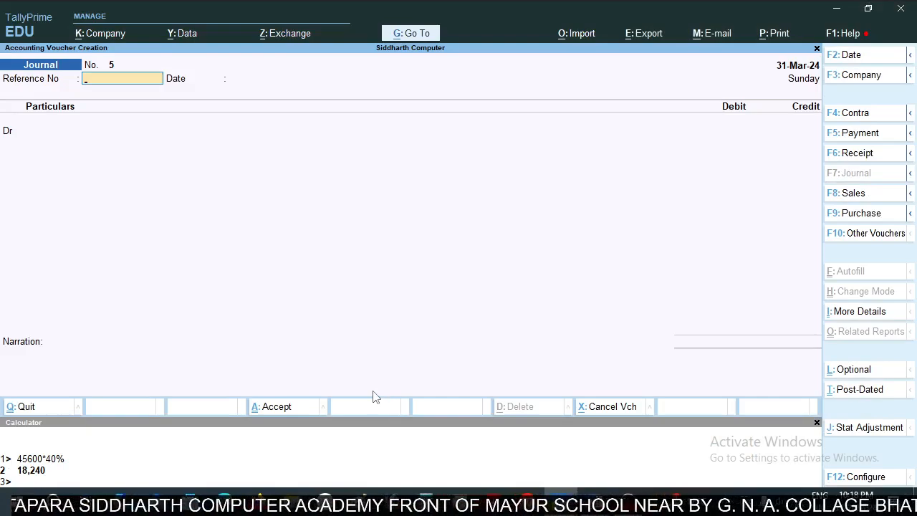
key(alt)
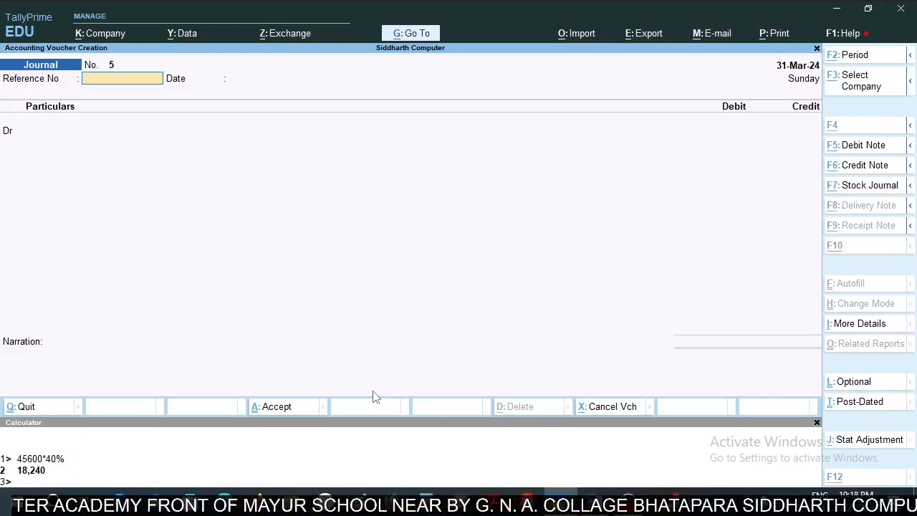
key(alt+g)
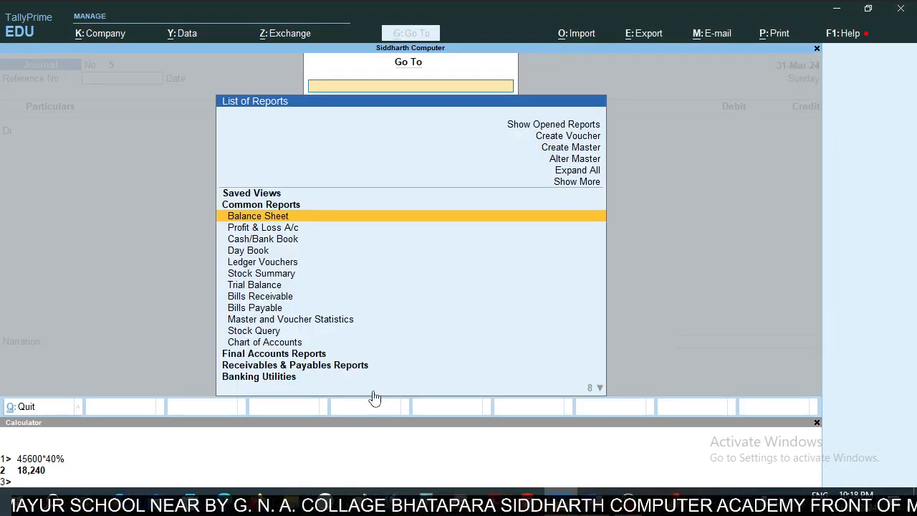
key(Return)
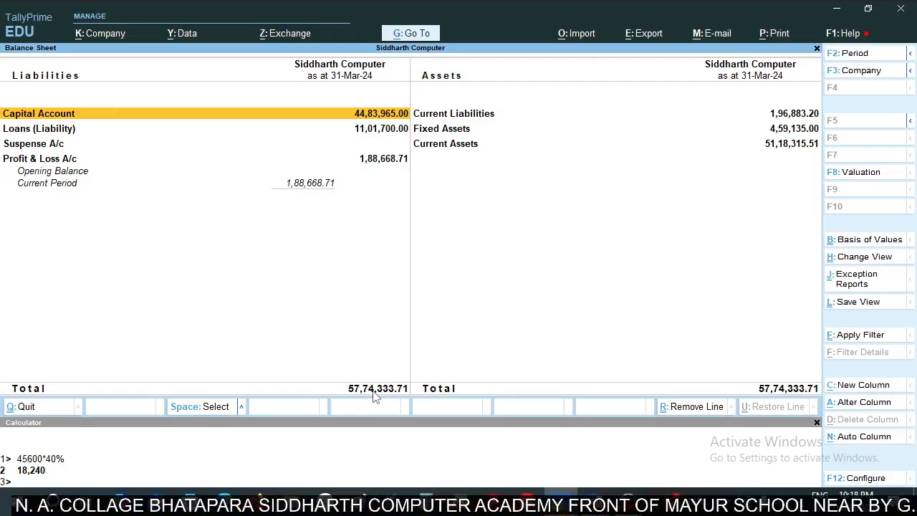
key(alt+F5)
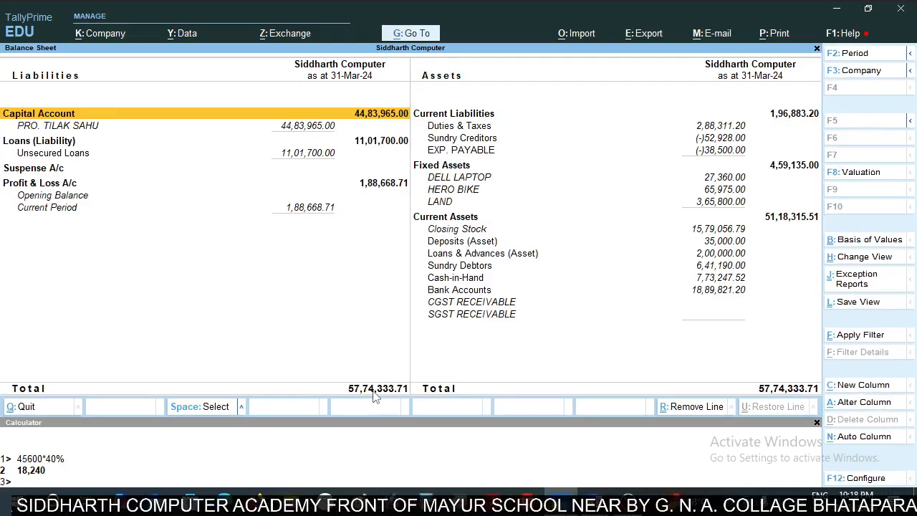
key(Right)
key(Down)
key(Down)
key(Down)
key(Down)
key(Down)
key(Down)
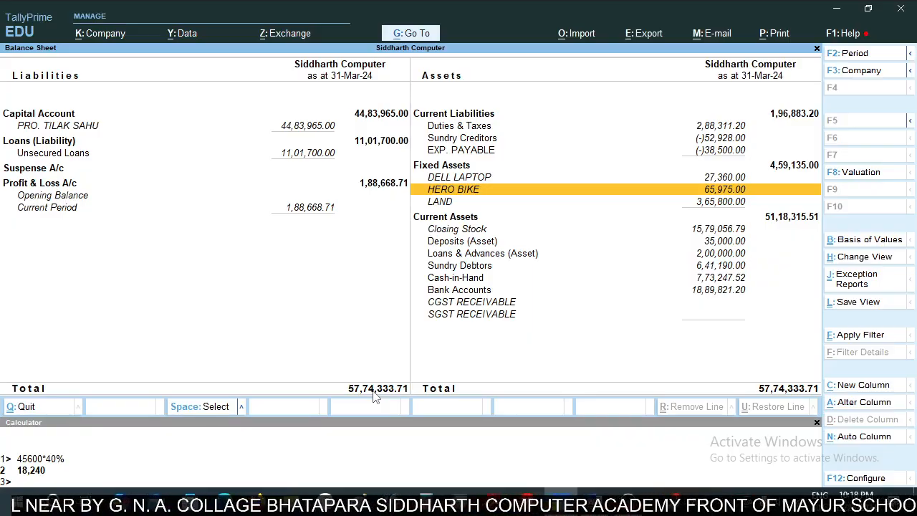
key(Escape)
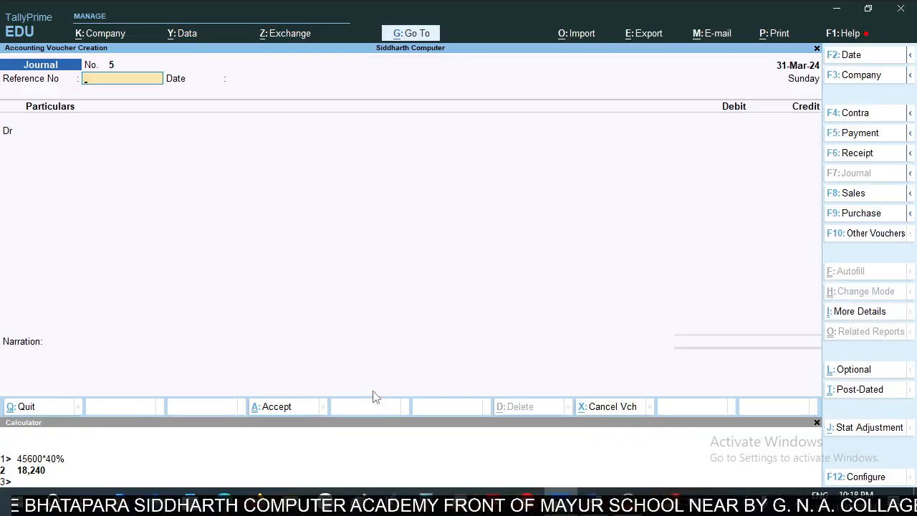
- Leave the new journal's reference fields blank and debit DEPRICIATION with 9,896.25, calculated as 65975*15%
key(Return)
key(Return)
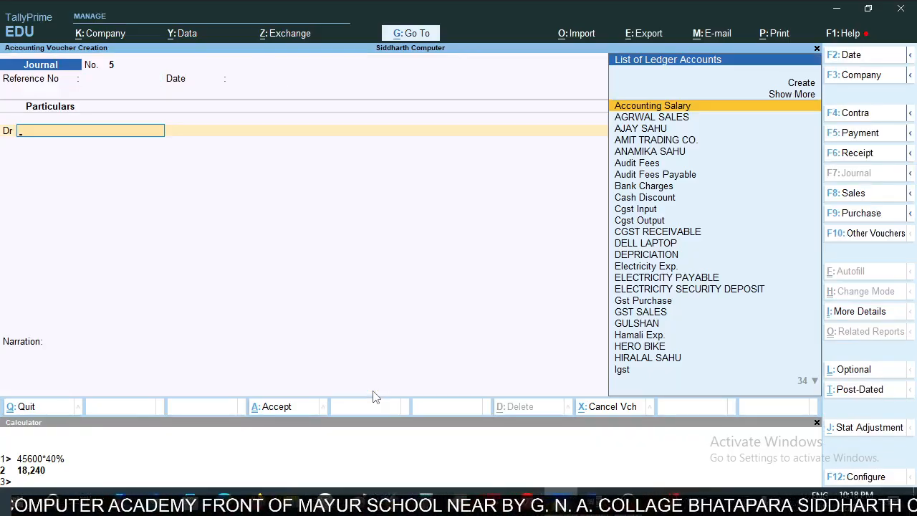
text(DE)
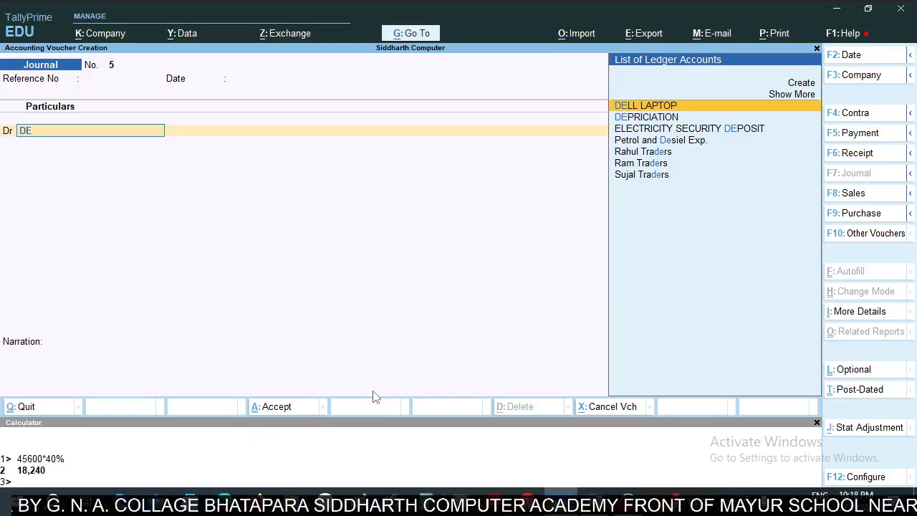
key(Down)
key(Return)
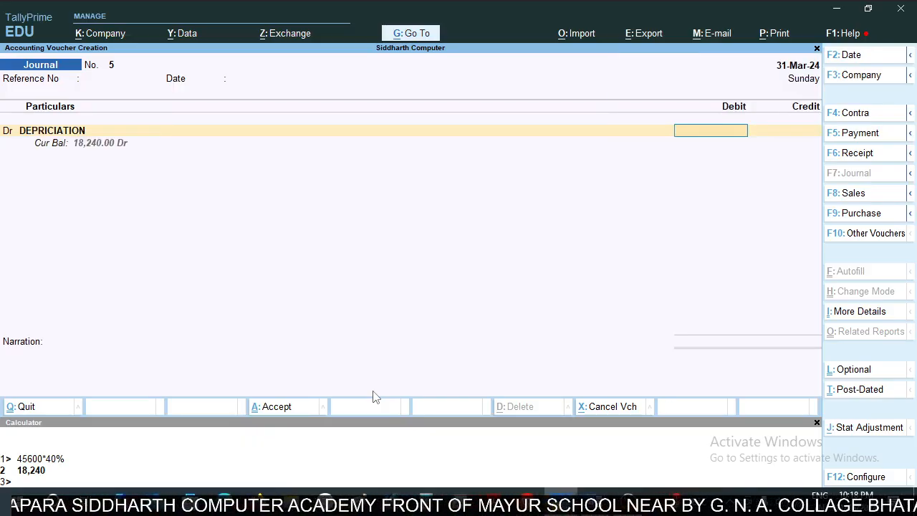
key(ctrl+n)
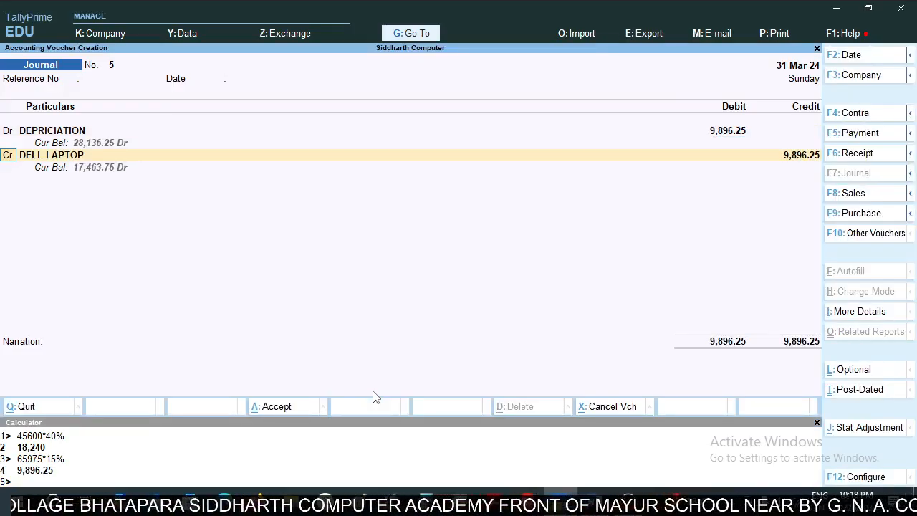
- Replace DELL LAPTOP with the HERO BIKE ledger on the journal's credit line, crediting it with 9,896.25
key(Return)
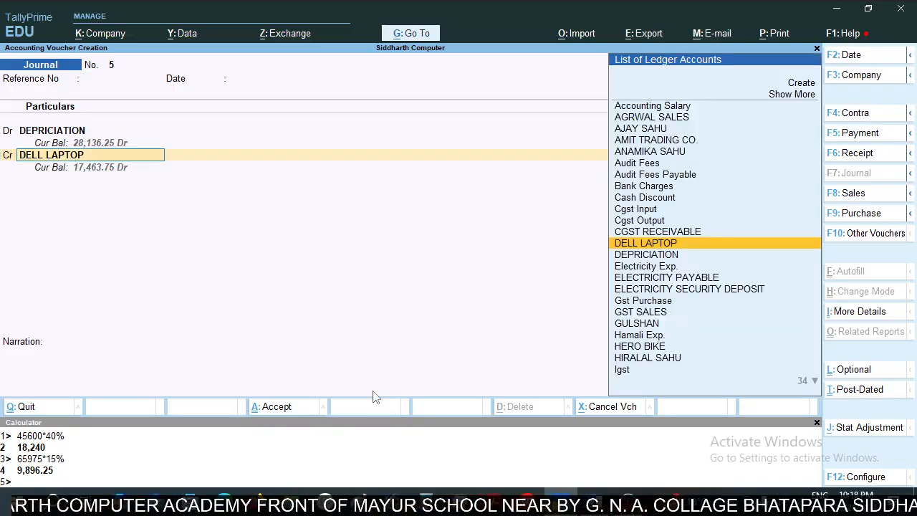
text(HI)
key(BackSpace)
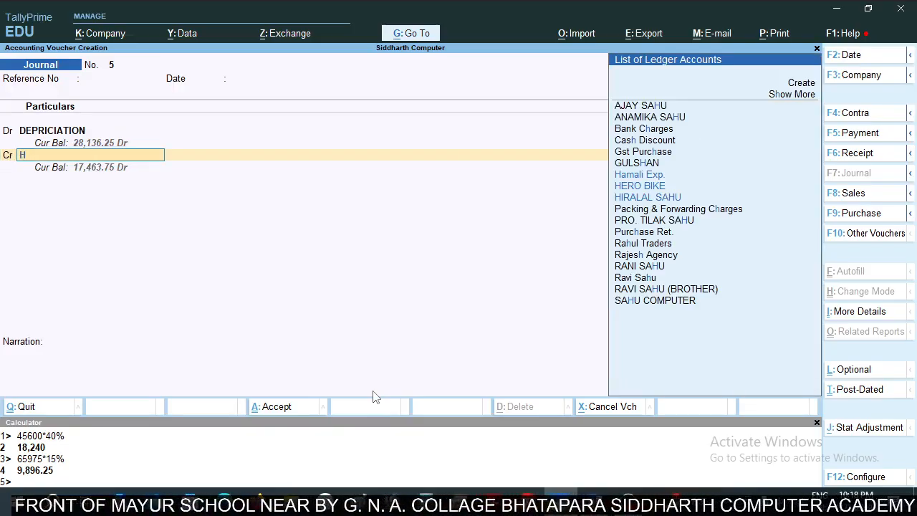
text(ER)
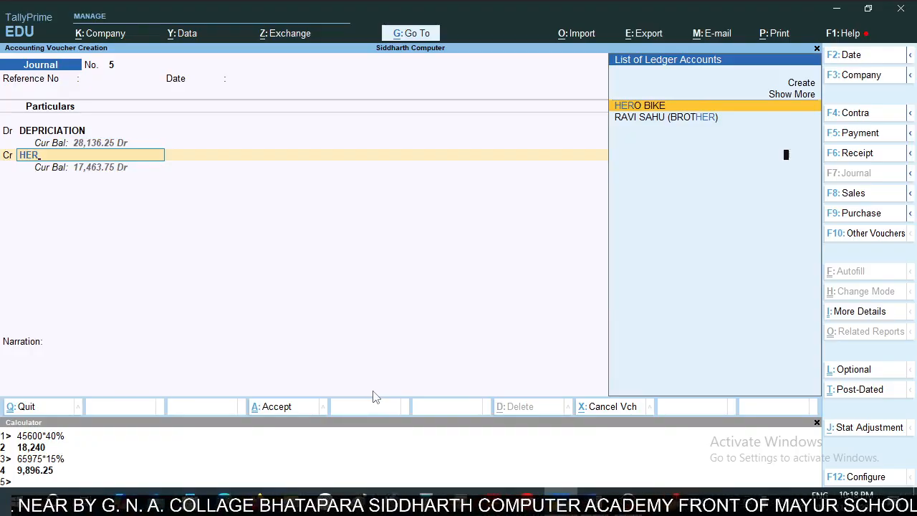
key(Return)
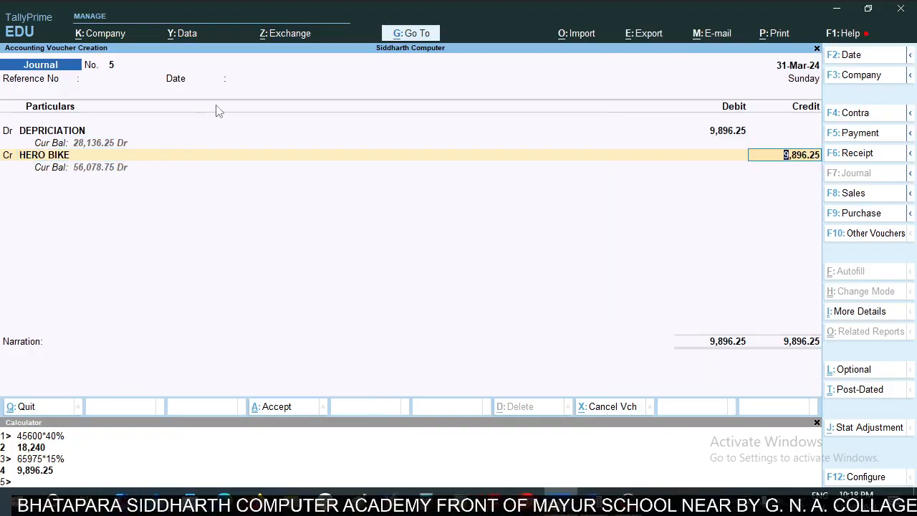
- Set the journal's reference date to 31-Mar-24 and return to the HERO BIKE credit amount
click(239, 80)
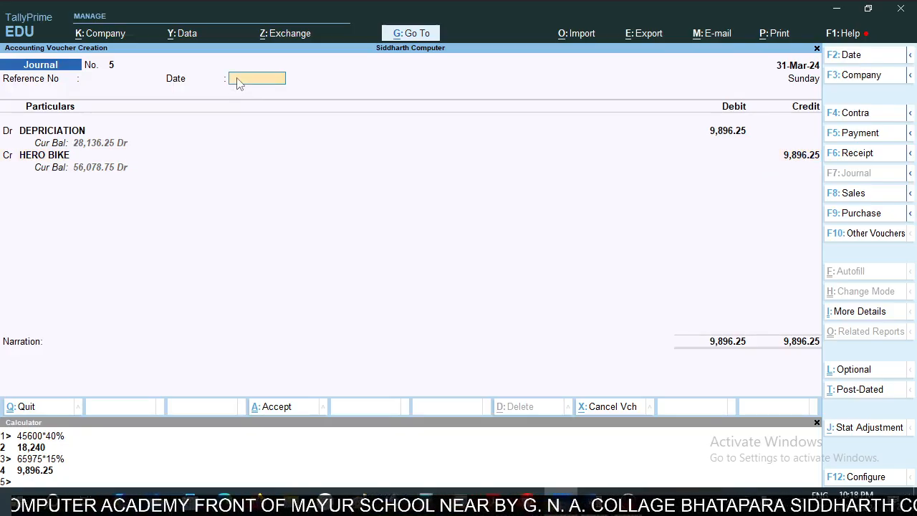
text(31-3)
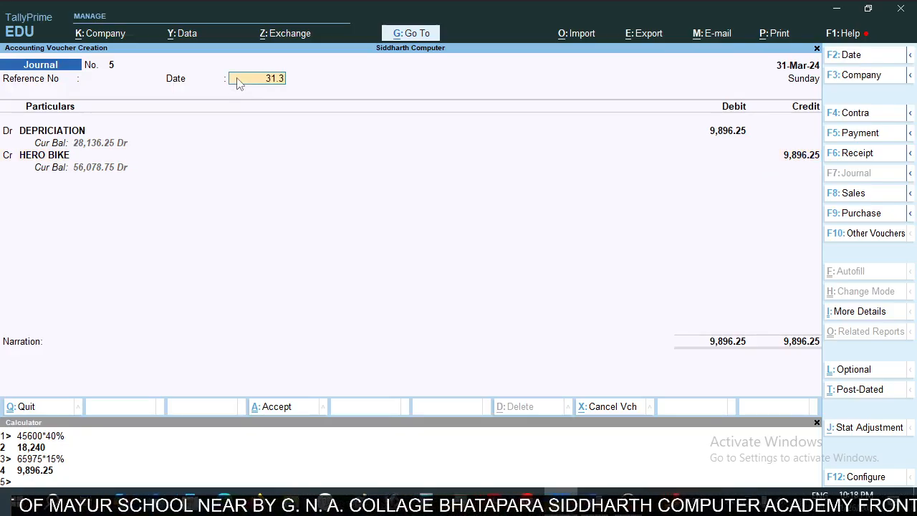
key(Return)
key(Return)
key(Return)
key(Return)
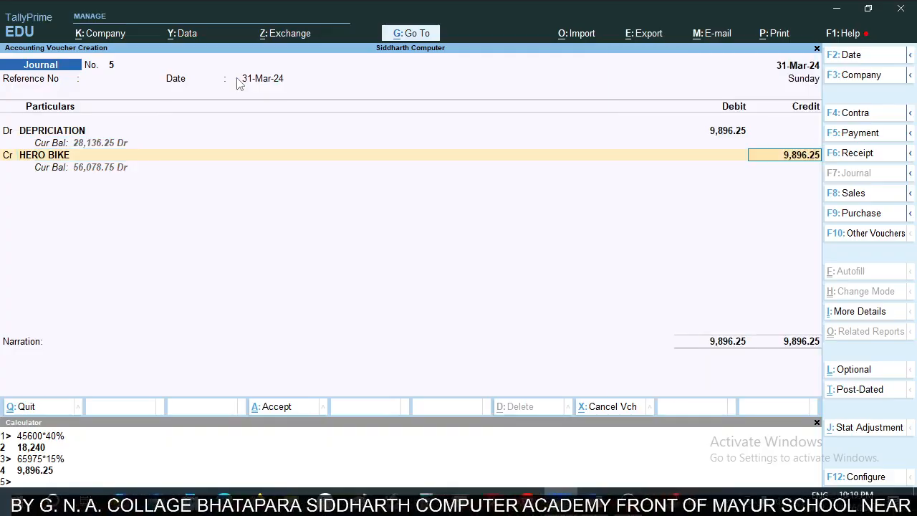
- Enter the narration "15% DEPRICIATION" and save the Hero bike depreciation journal
key(ctrl)
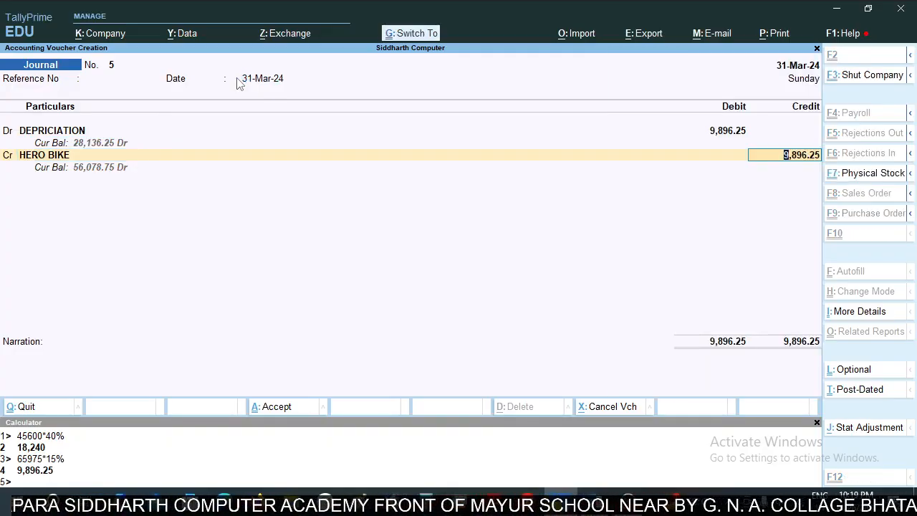
key(Return)
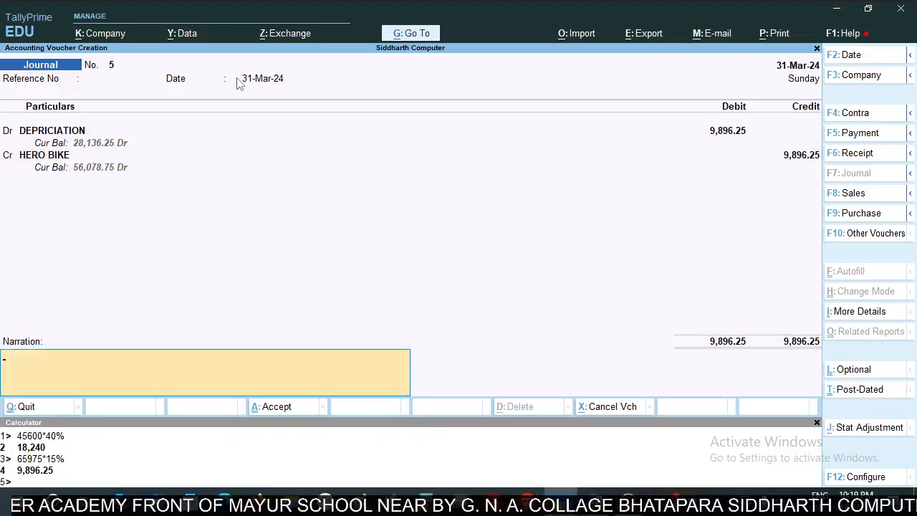
text(15)
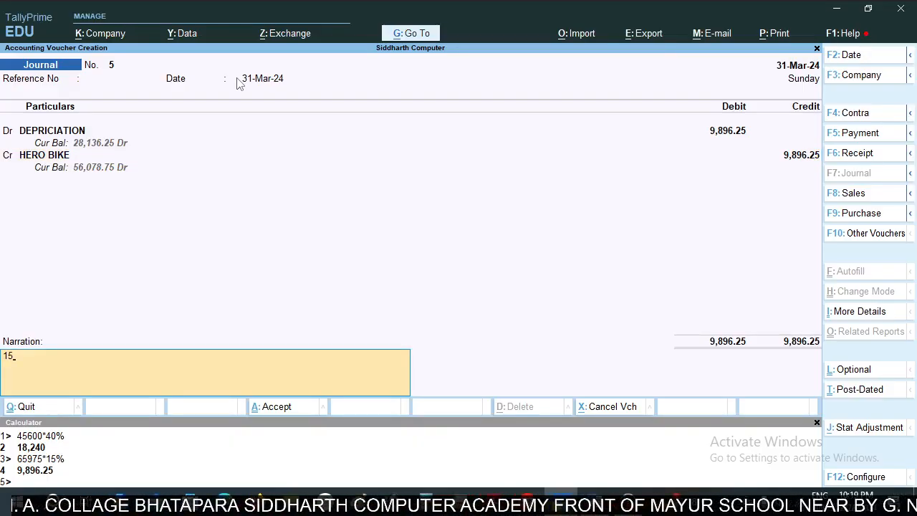
text(%)
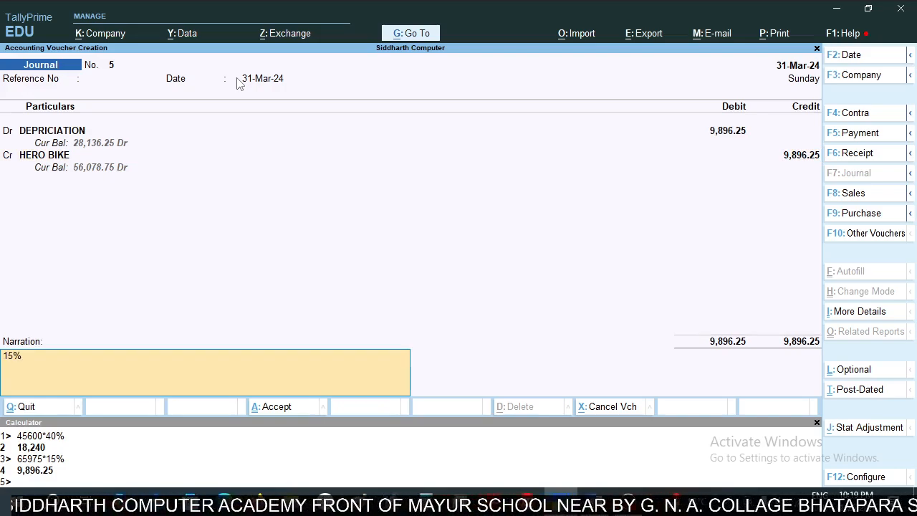
text( DEP)
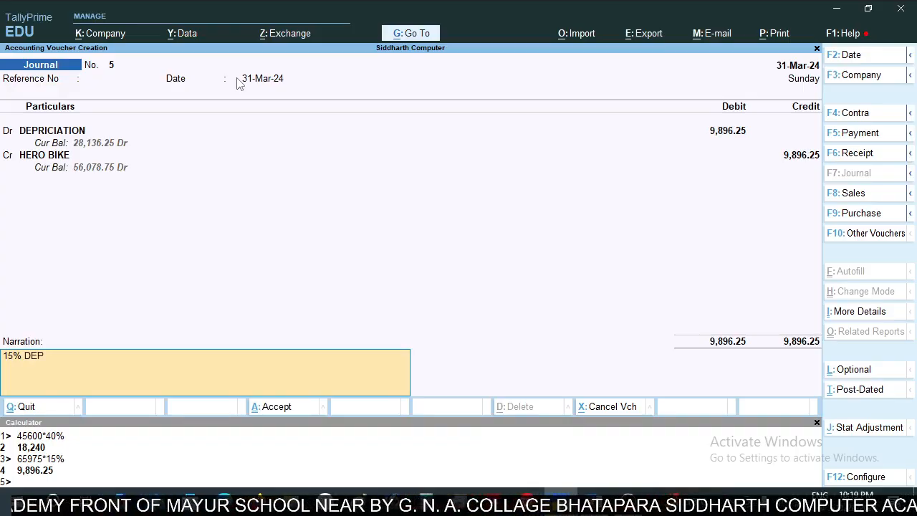
text(RICI)
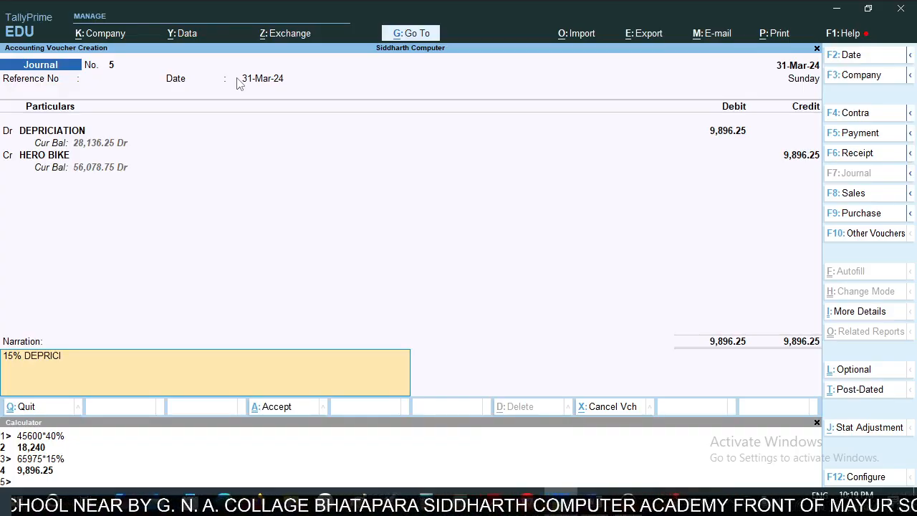
text(AI)
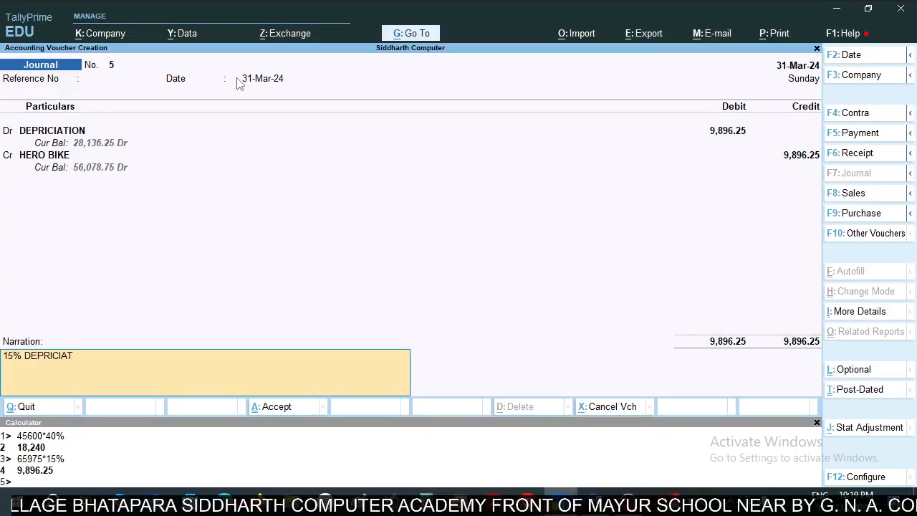
text(ION)
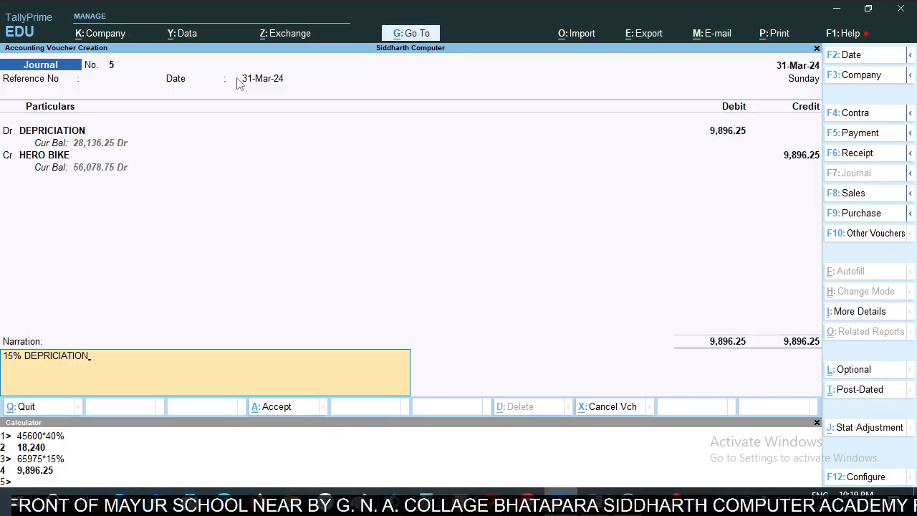
key(ctrl)
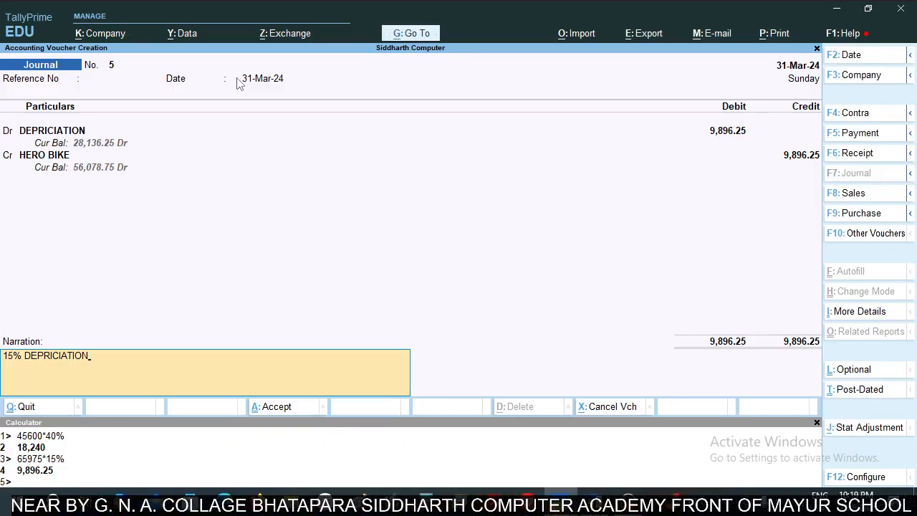
key(ctrl+a)
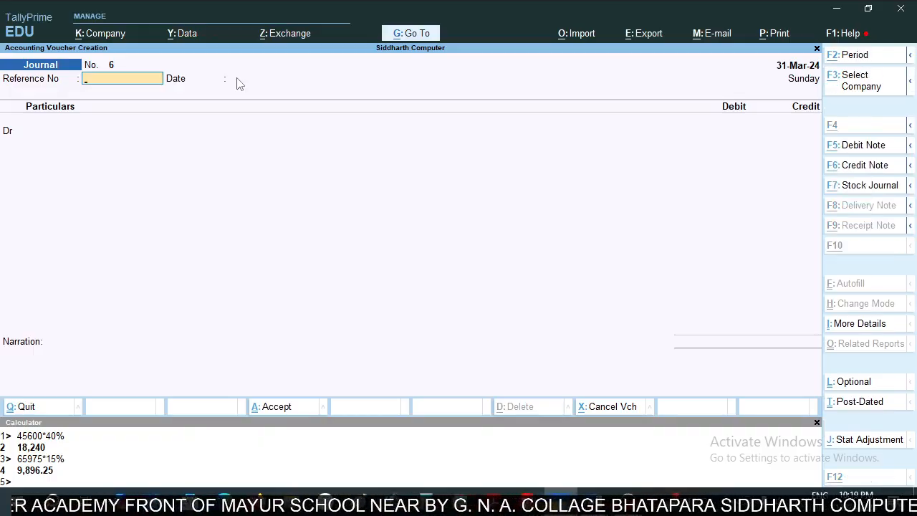
- Open the Profit & Loss A/c in detailed view and locate DEPRICIATION under Indirect Expenses
key(alt+g)
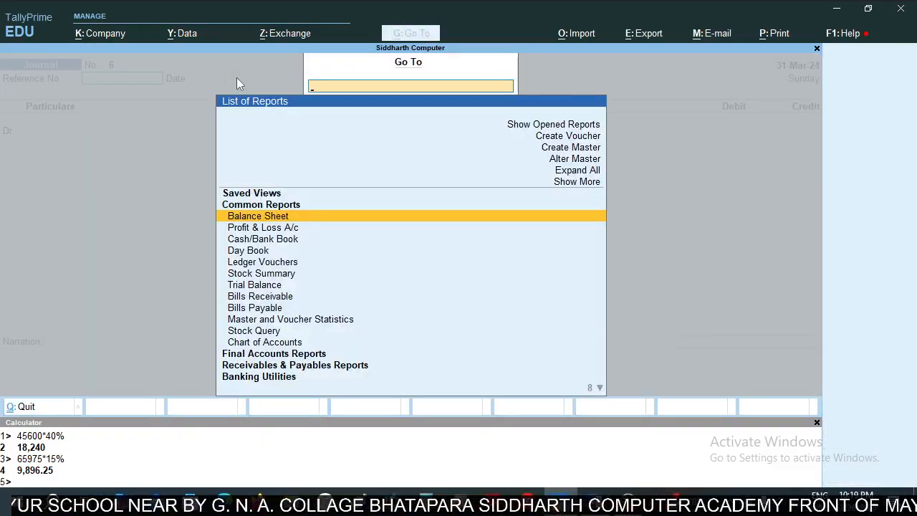
key(Down)
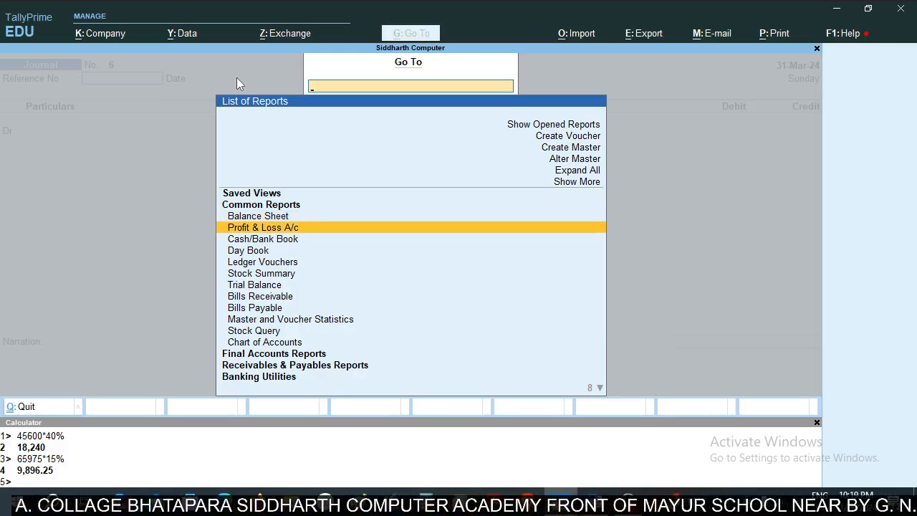
key(Return)
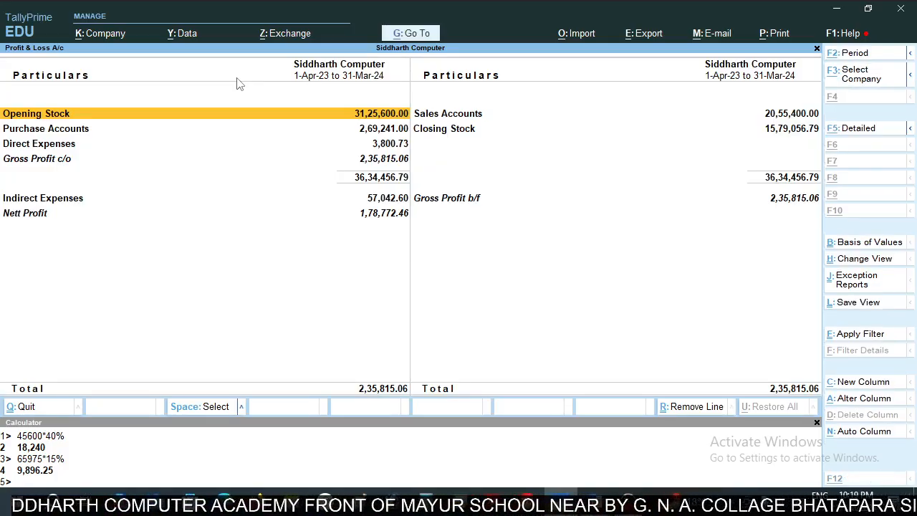
key(alt+F5)
key(Down)
key(Down)
key(Down)
key(Down)
key(Down)
key(Down)
key(Down)
key(Down)
key(Down)
key(Down)
key(Down)
key(Down)
key(Down)
key(Down)
key(Down)
key(Down)
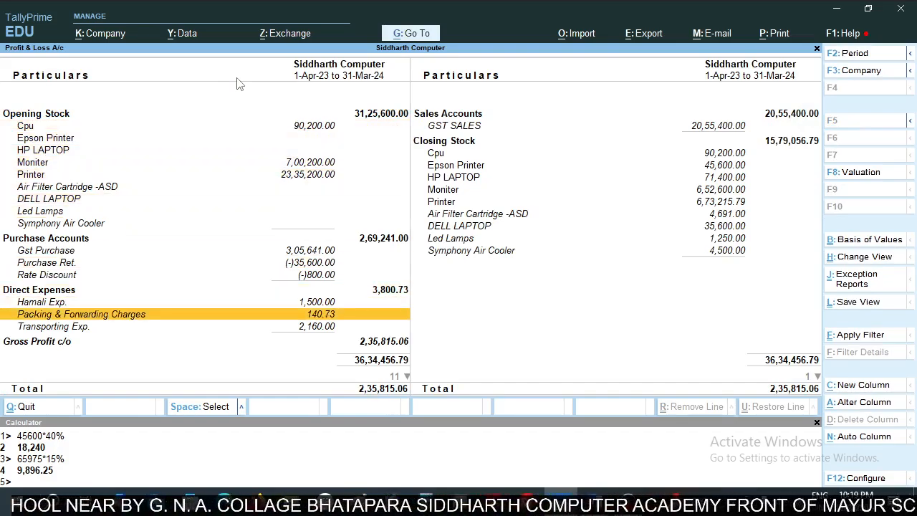
key(Down)
key(Down)
key(Down)
key(Down)
key(Down)
key(Down)
key(Down)
key(Down)
key(Down)
key(Down)
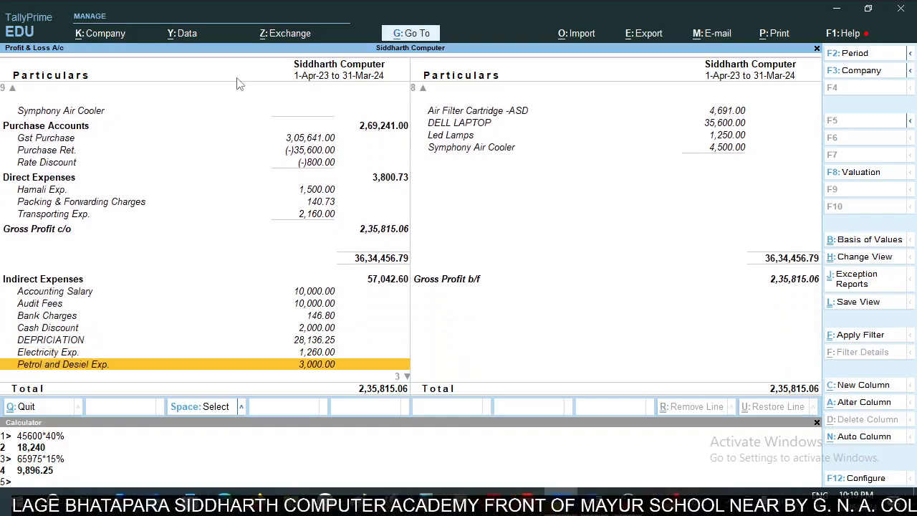
key(Up)
key(Up)
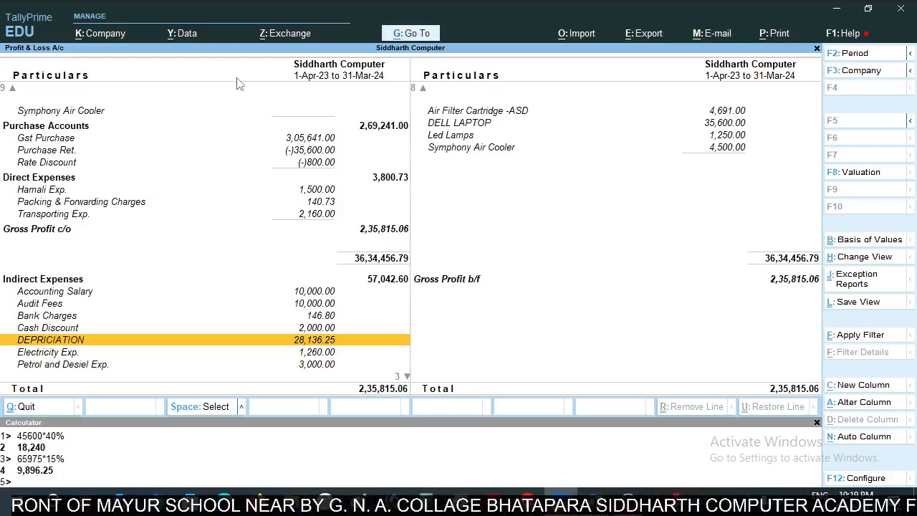
- Inspect the DEPRICIATION ledger's March vouchers and return to the Profit & Loss A/c
key(Return)
key(Return)
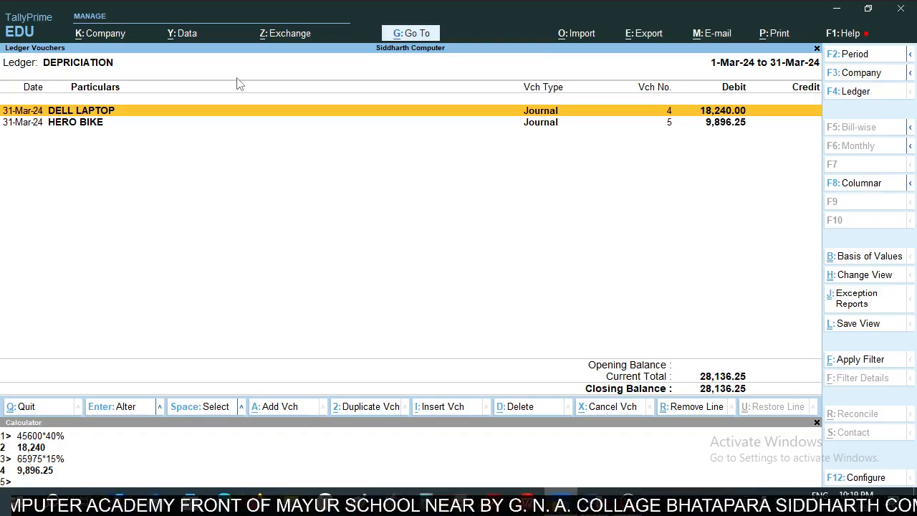
key(Escape)
key(Escape)
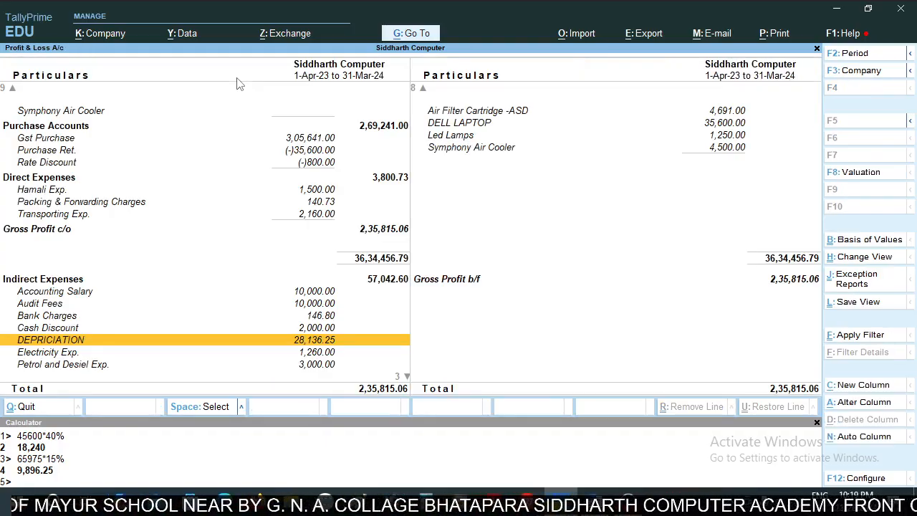
- Review the remaining Indirect Expenses in the Profit & Loss A/c, then go back to the blank journal voucher and keep it open
key(Down)
key(Down)
key(Down)
key(Down)
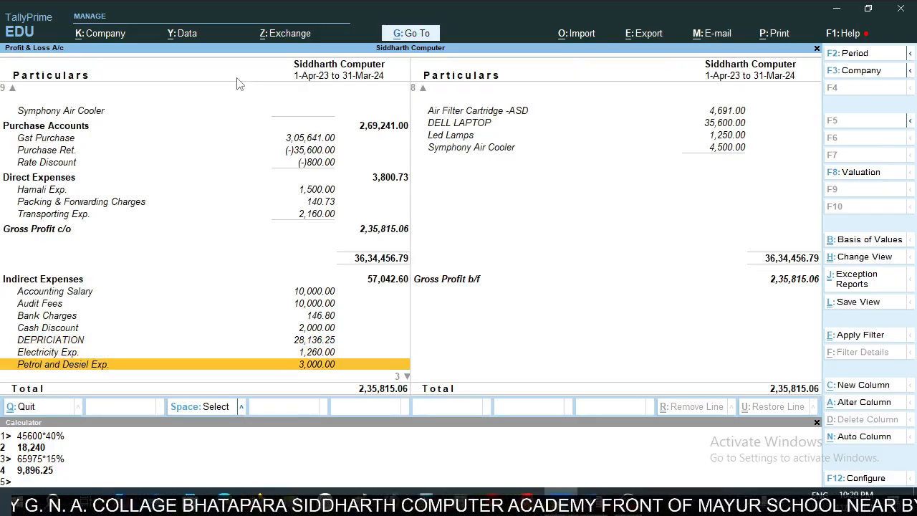
key(Up)
key(Up)
key(Up)
key(Up)
key(Up)
key(Up)
key(Up)
key(Up)
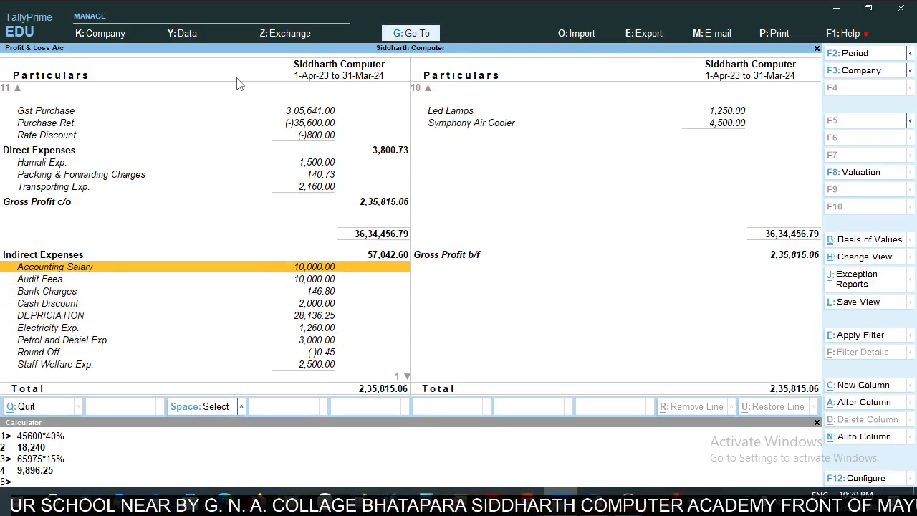
key(Escape)
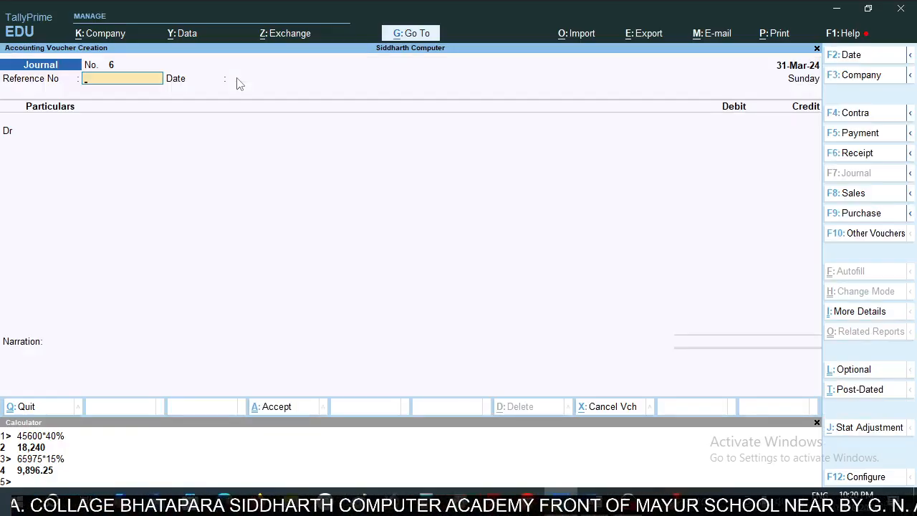
key(Escape)
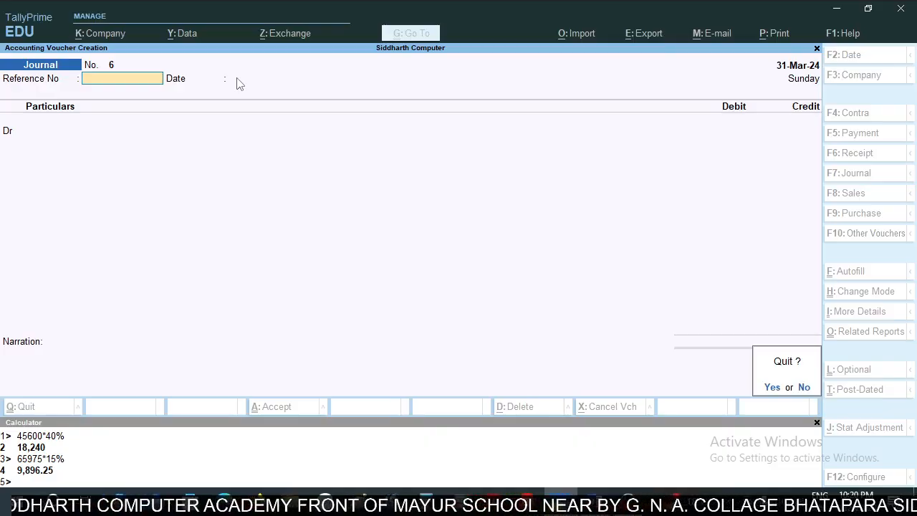
key(n)
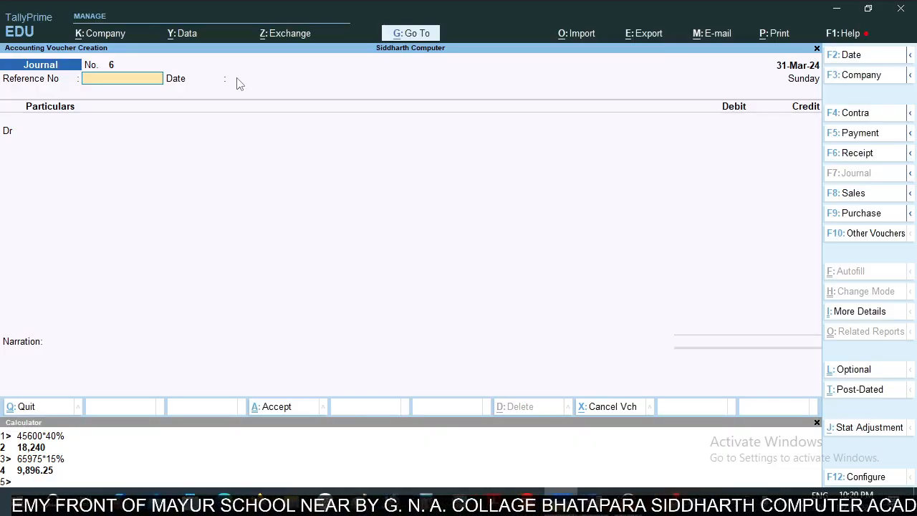
- Reopen the detailed Profit & Loss A/c to recheck the Indirect Expenses entries, and return to the blank journal
key(alt+g)
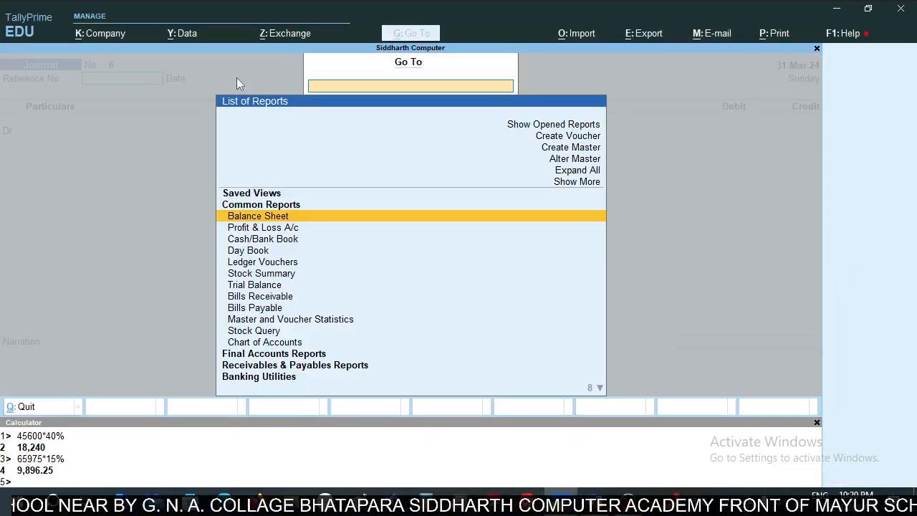
key(Down)
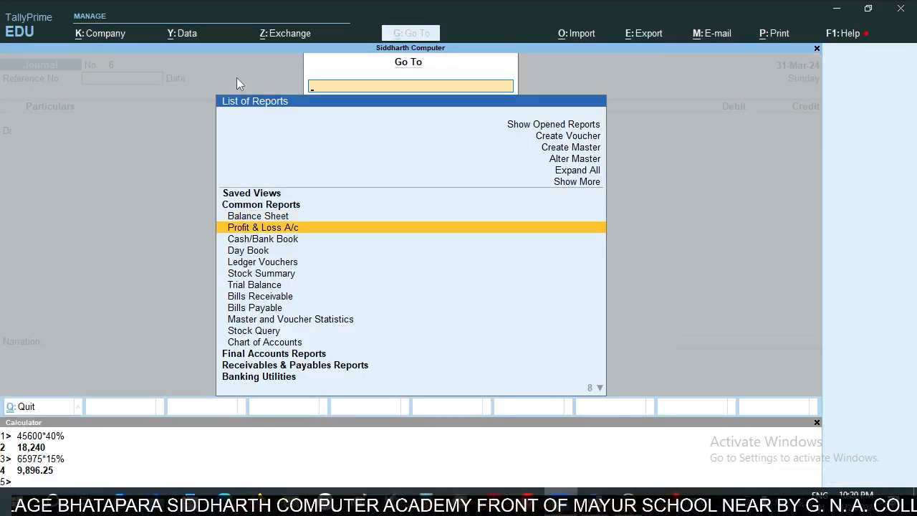
key(Return)
key(alt+F5)
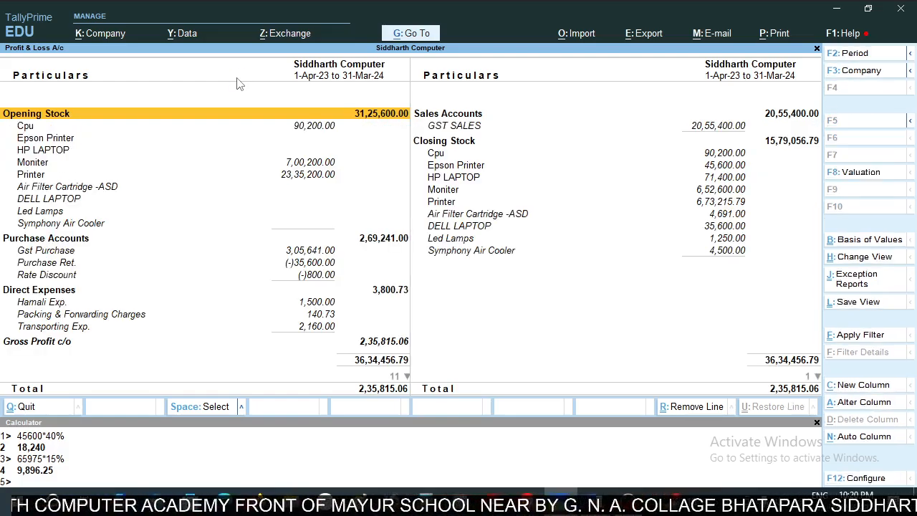
key(Down)
key(Down)
key(Down)
key(Down)
key(Down)
key(Down)
key(Down)
key(Down)
key(Down)
key(Down)
key(Down)
key(Down)
key(Down)
key(Down)
key(Down)
key(Down)
key(Down)
key(Down)
key(Down)
key(Down)
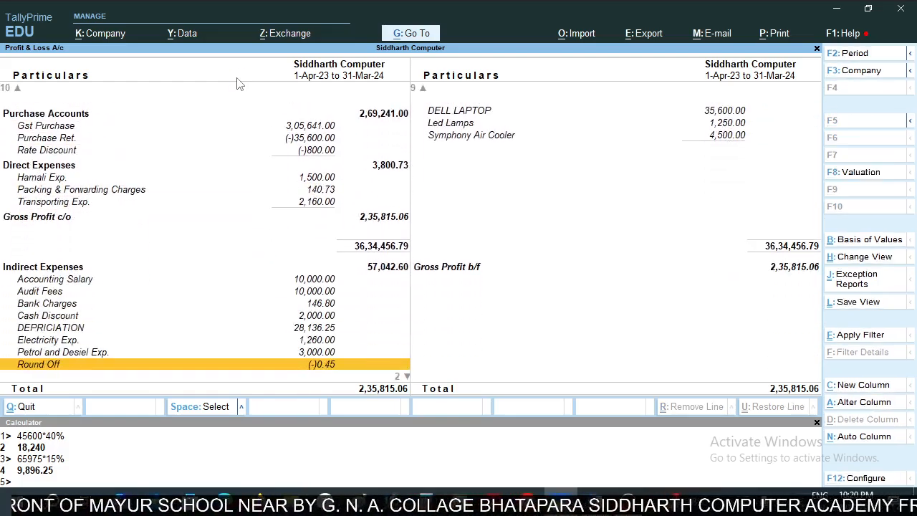
key(Escape)
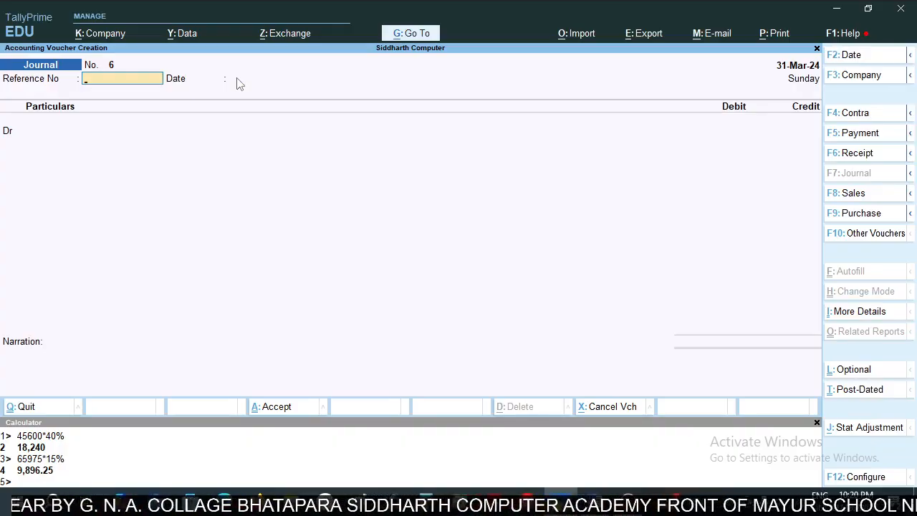
- Leave the blank journal voucher and open the Profit & Loss A/c in detailed view
key(Escape)
key(y)
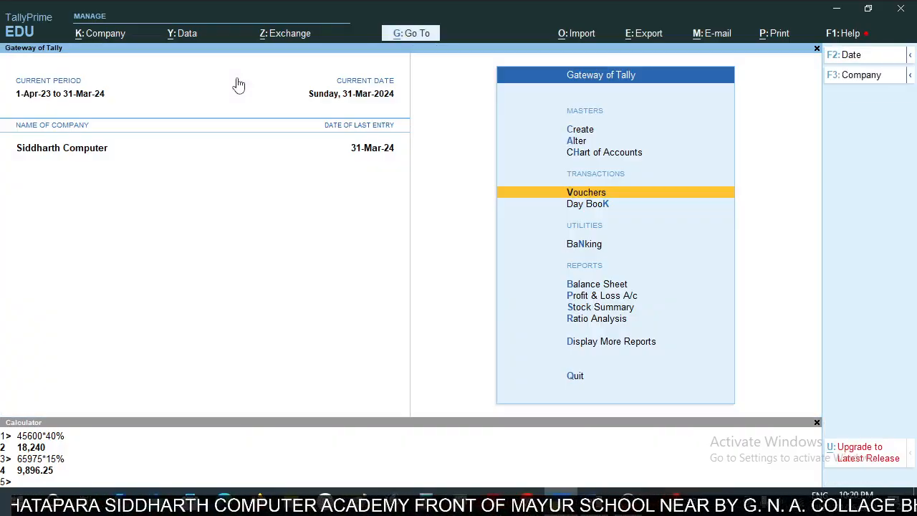
key(Down)
key(Down)
key(Down)
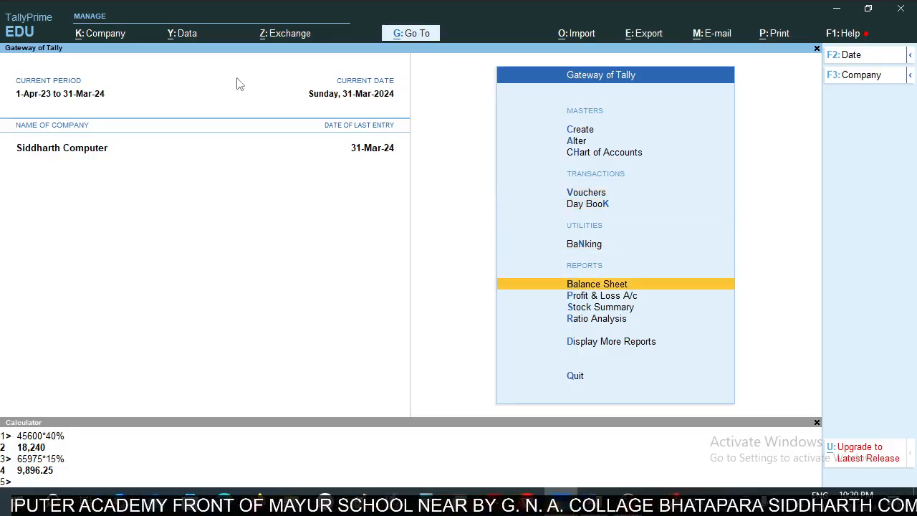
key(Up)
key(Down)
key(Down)
key(Return)
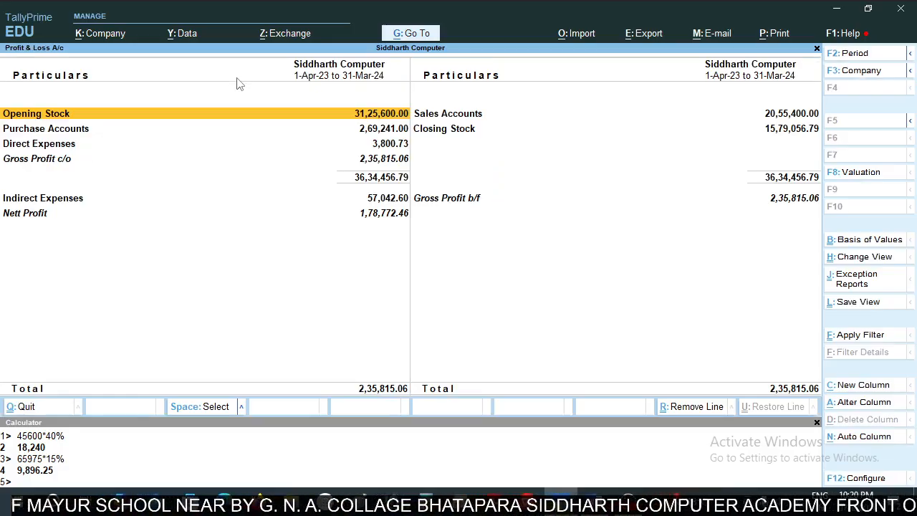
key(alt+F5)
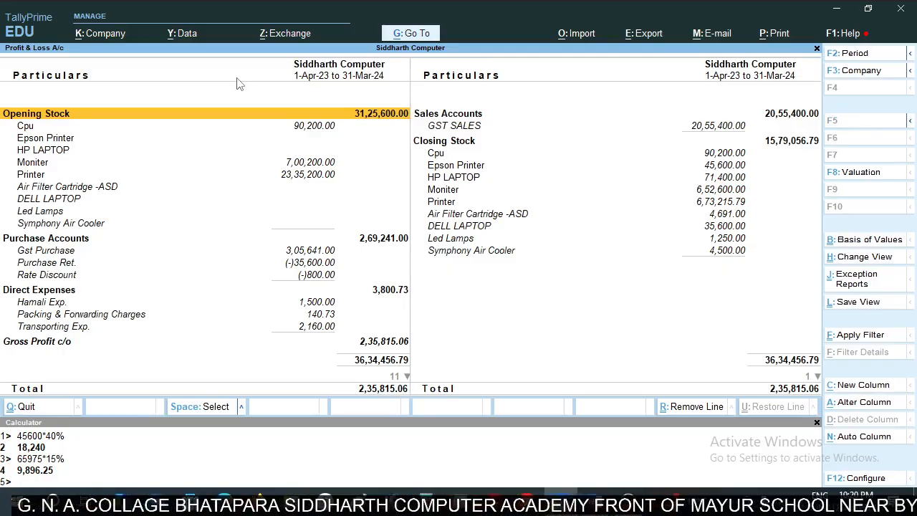
- Review the Profit & Loss A/c down to Nett Profit, and return to DEPRICIATION under Indirect Expenses
key(Down)
key(Down)
key(Down)
key(Down)
key(Down)
key(Down)
key(Down)
key(Down)
key(Down)
key(Down)
key(Down)
key(Down)
key(Down)
key(Down)
key(Down)
key(Down)
key(Down)
key(Down)
key(Down)
key(Down)
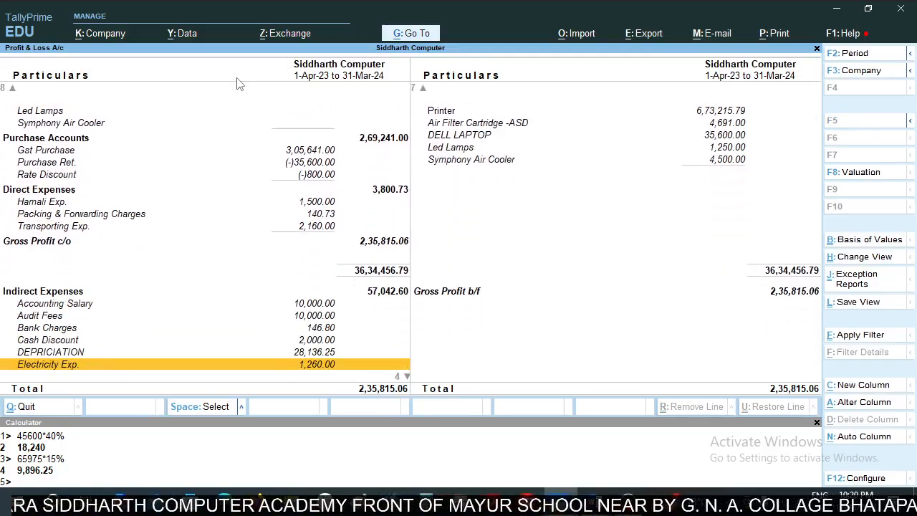
key(Down)
key(Down)
key(Down)
key(Down)
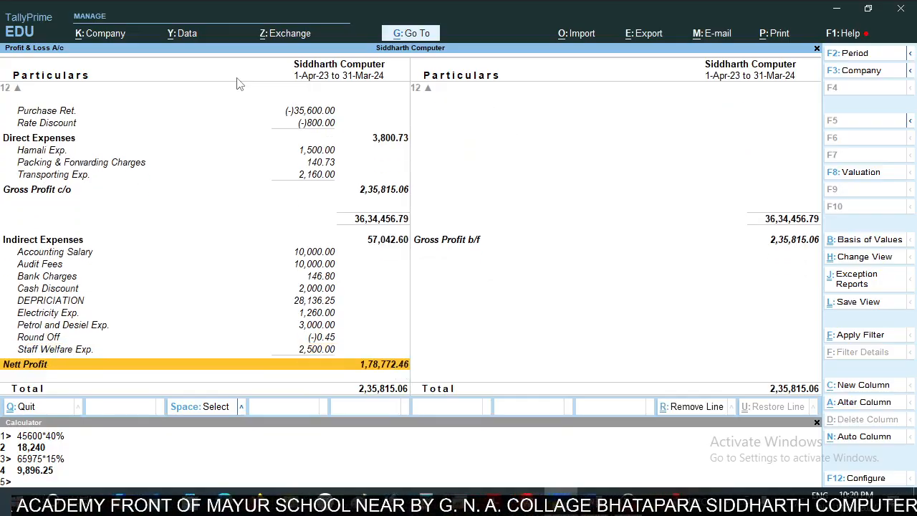
key(Up)
key(Up)
key(Up)
key(Up)
key(Up)
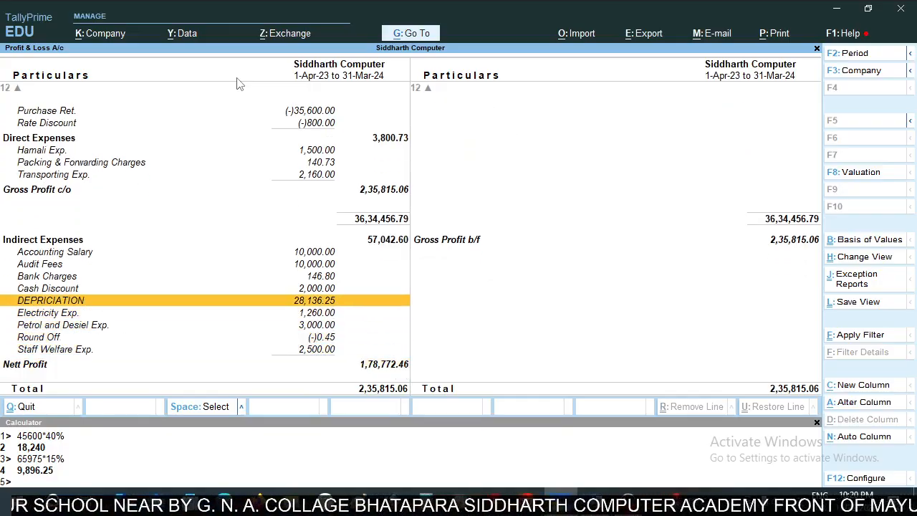
- Reopen the blank journal voucher, check the DRAWINGS ENTRY note in the Word document, and return to the voucher in TallyPrime
key(Escape)
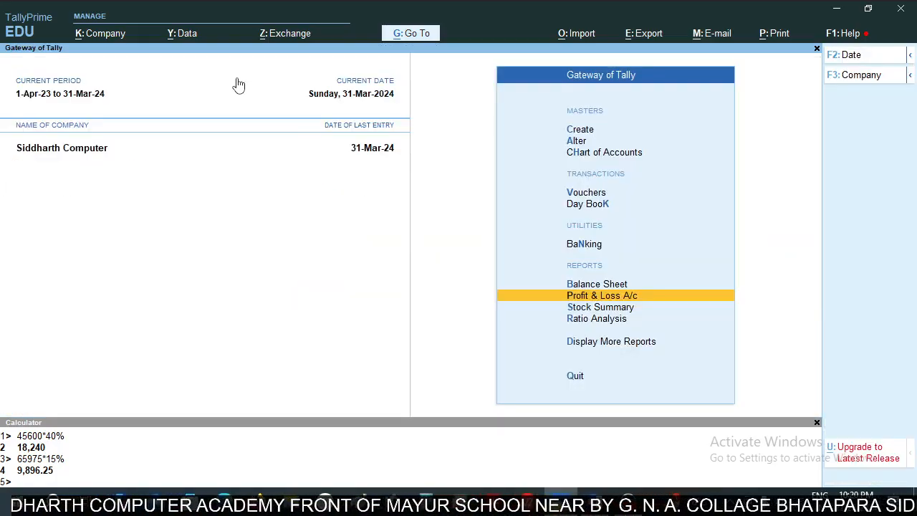
key(Up)
key(Up)
key(Up)
key(Up)
key(Return)
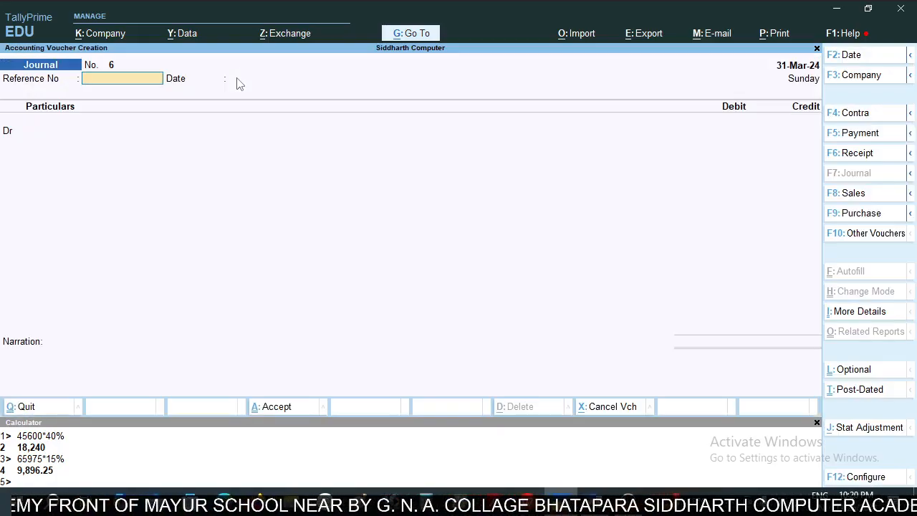
key(alt+Tab)
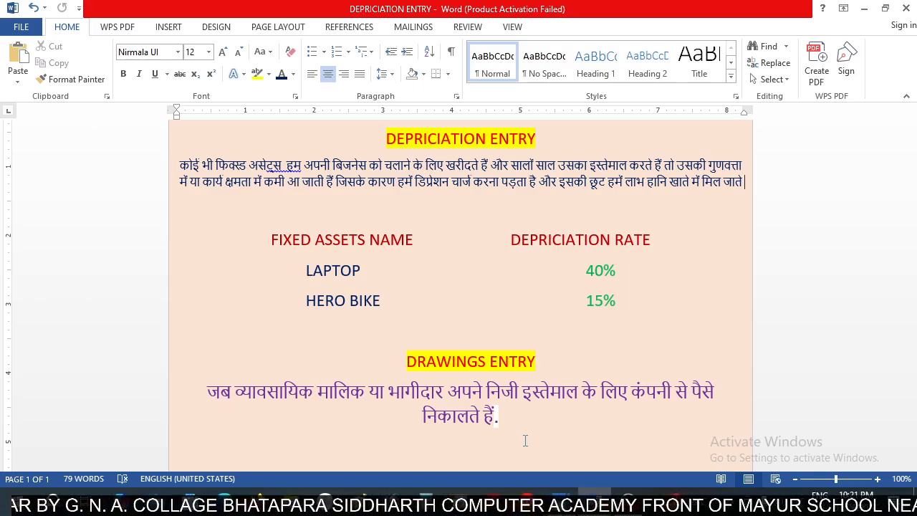
key(alt+Tab)
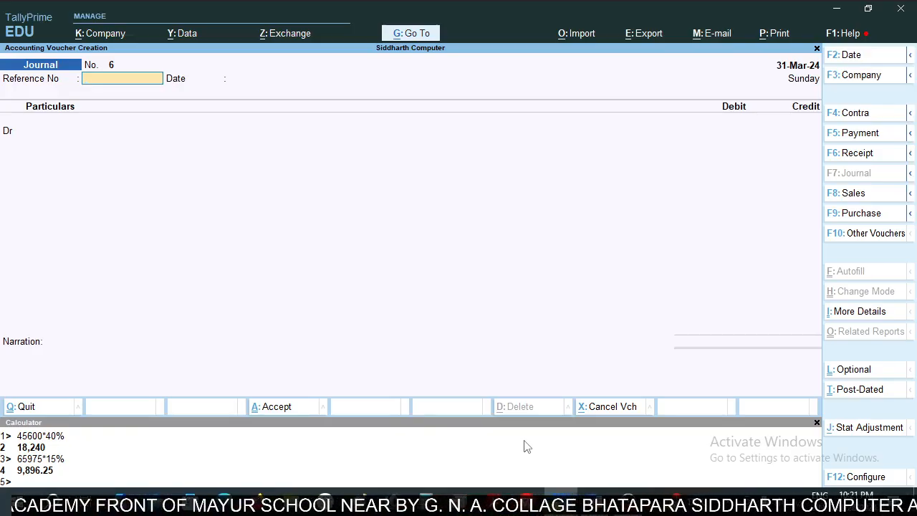
- Start a payment voucher and, from its debit line, create a ledger named DRAWINGS under Capital Account
key(F5)
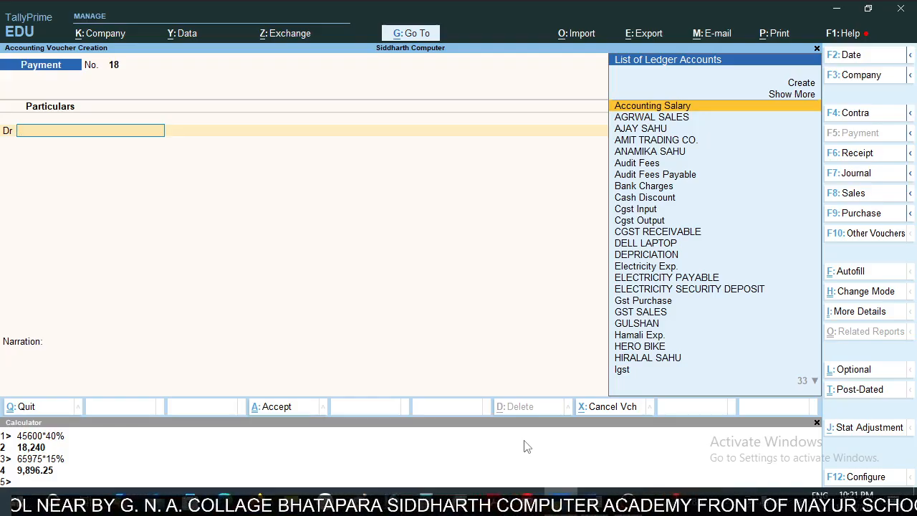
text(D)
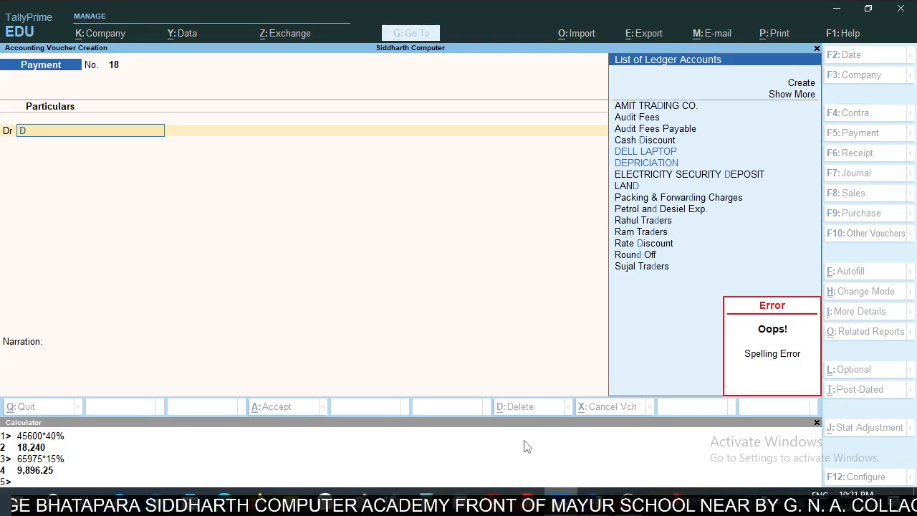
key(BackSpace)
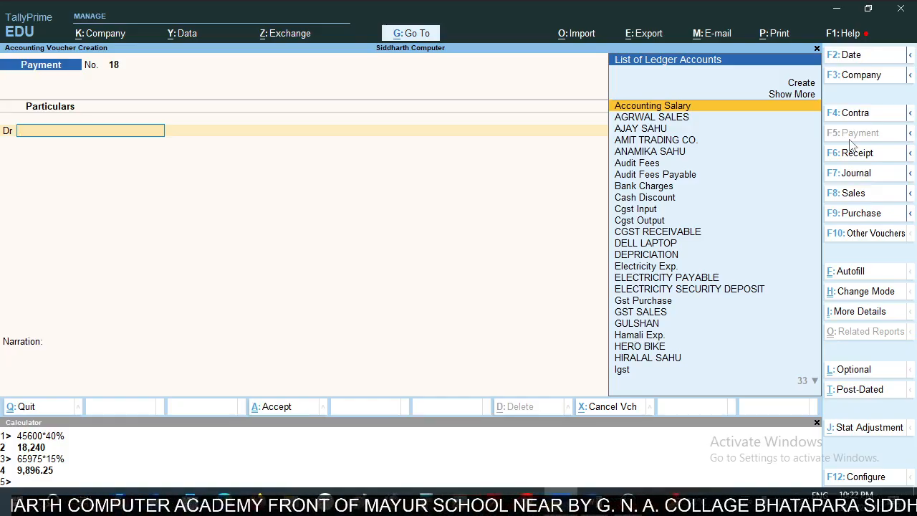
key(alt+c)
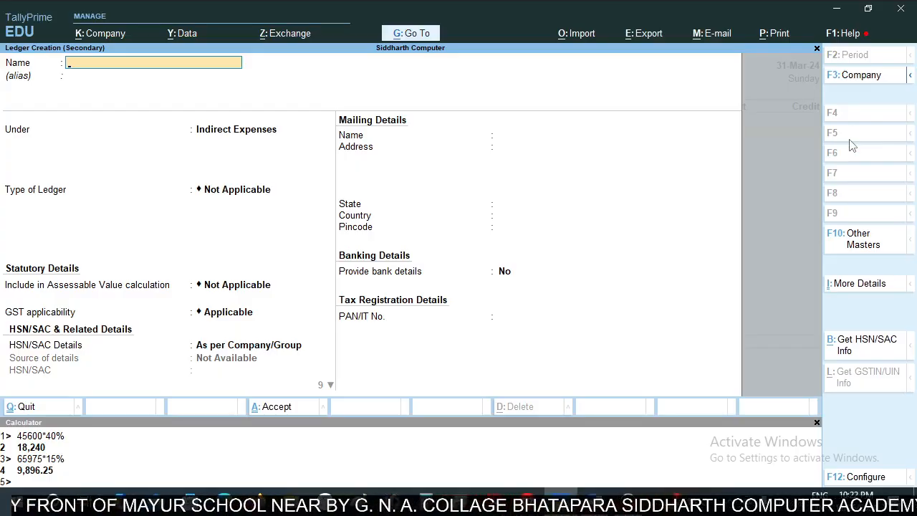
text(DRAWIN)
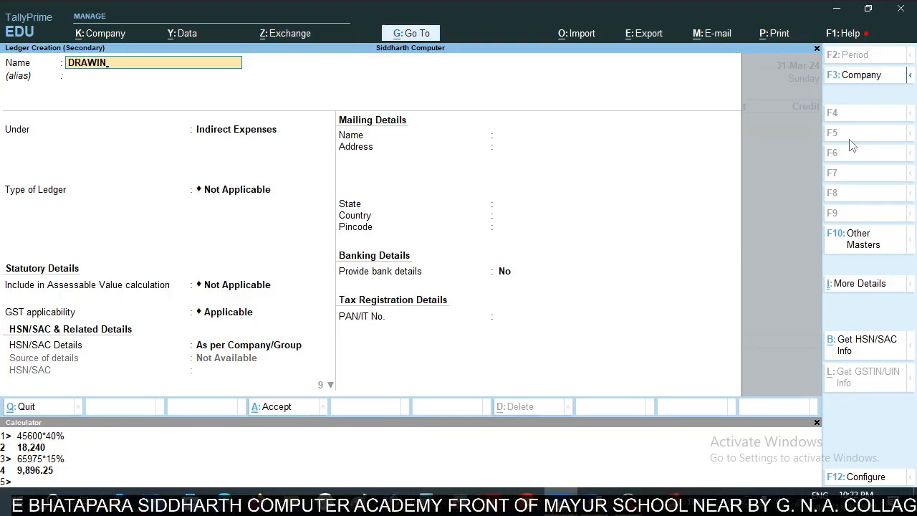
text(GS)
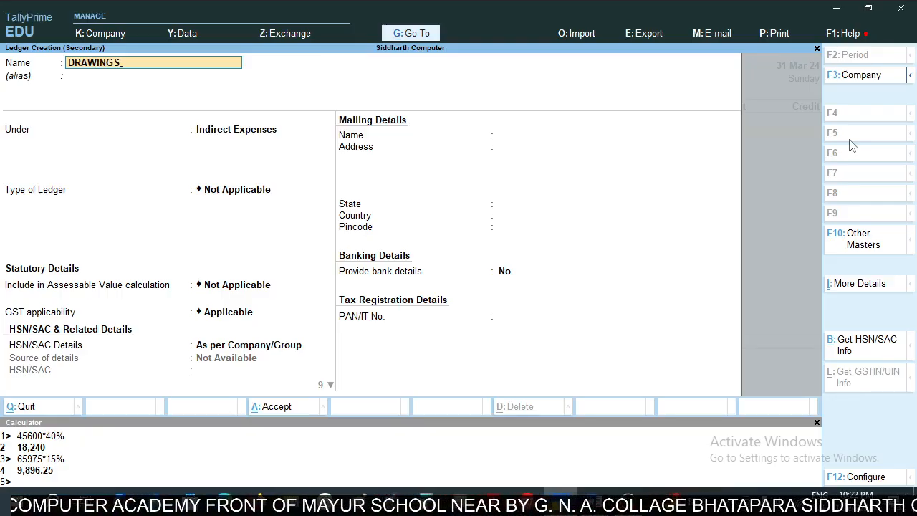
key(Return)
key(Return)
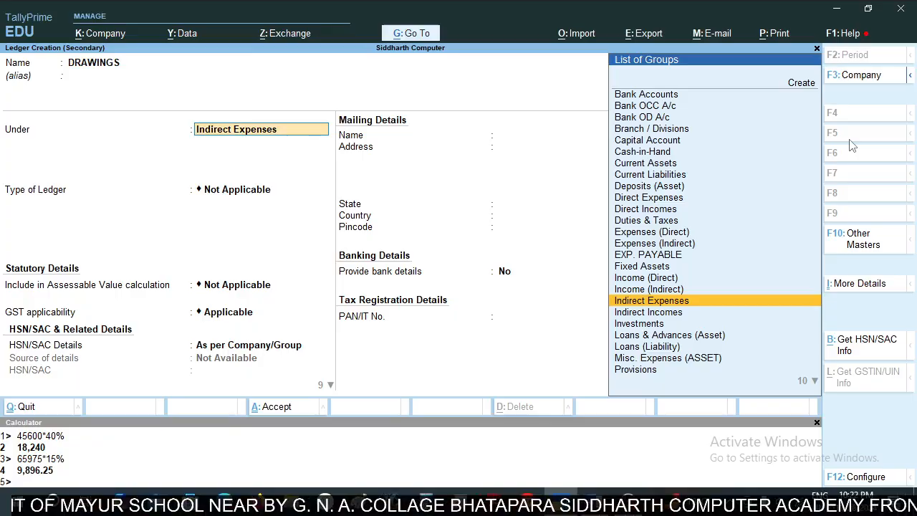
text(CAPI)
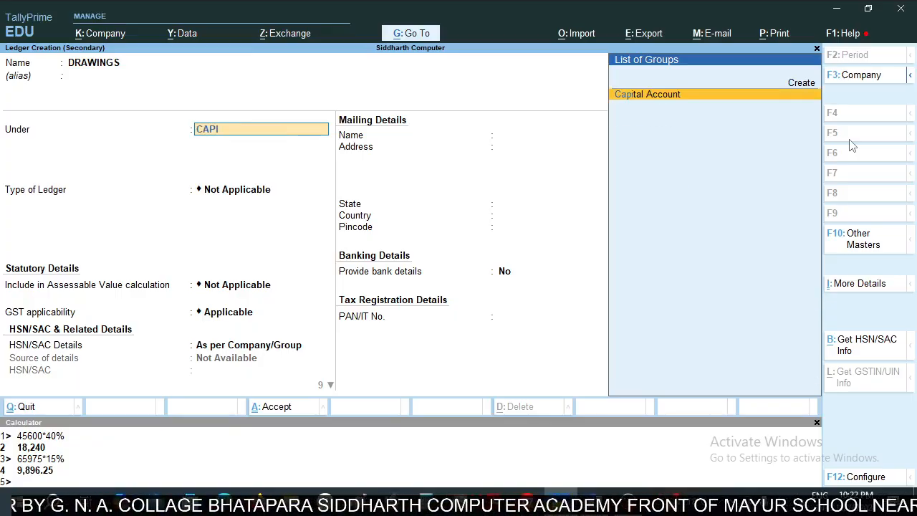
key(Return)
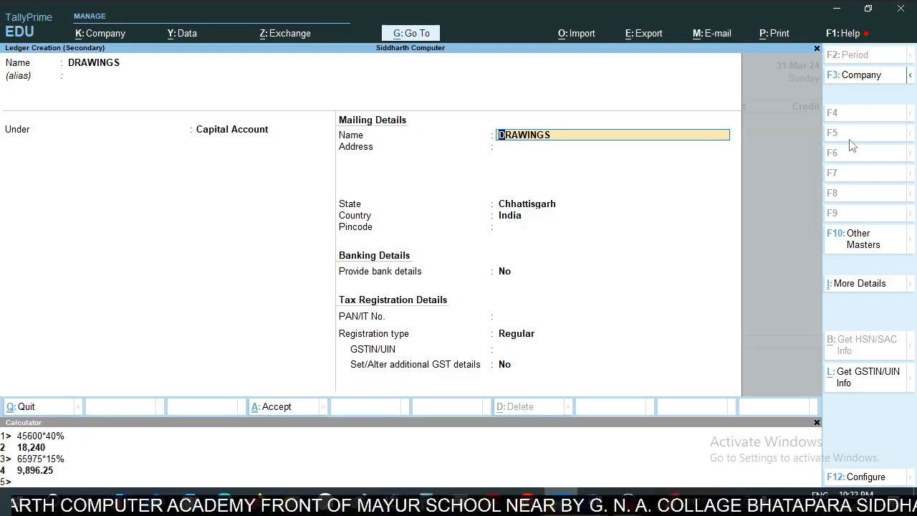
- Keep the default mailing, banking and tax registration details for the DRAWINGS ledger and save it
key(Return)
key(Return)
key(Return)
key(Return)
key(Return)
key(Return)
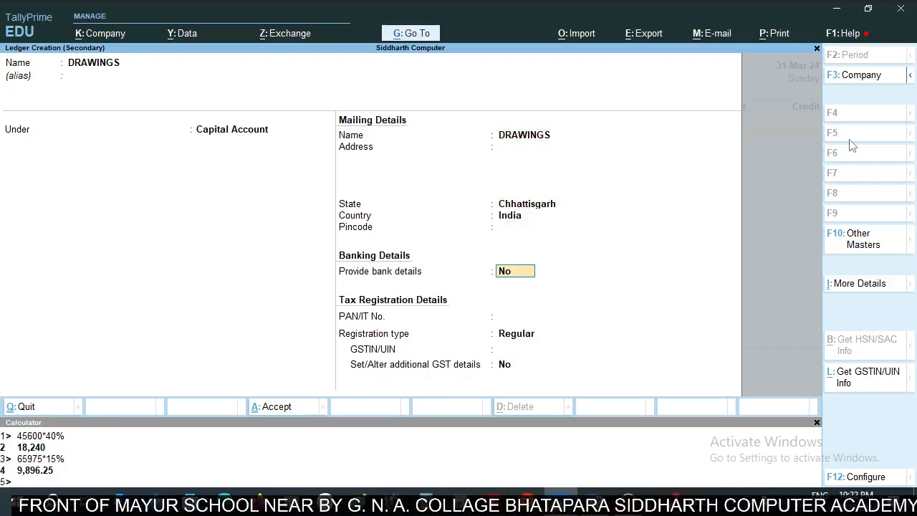
key(Return)
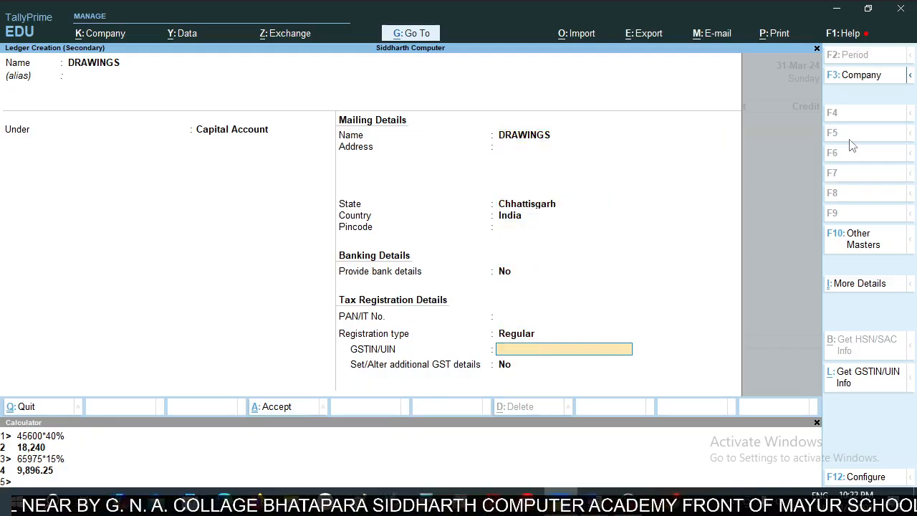
key(Return)
key(Return)
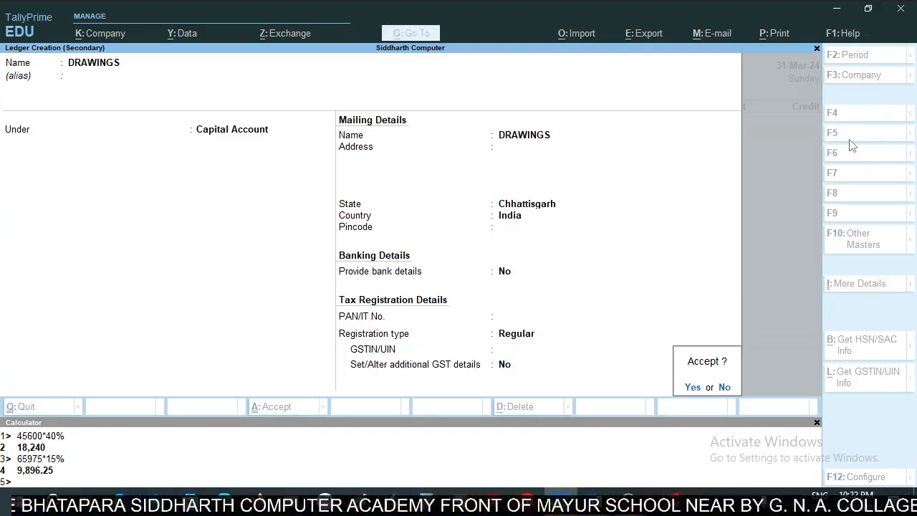
key(Return)
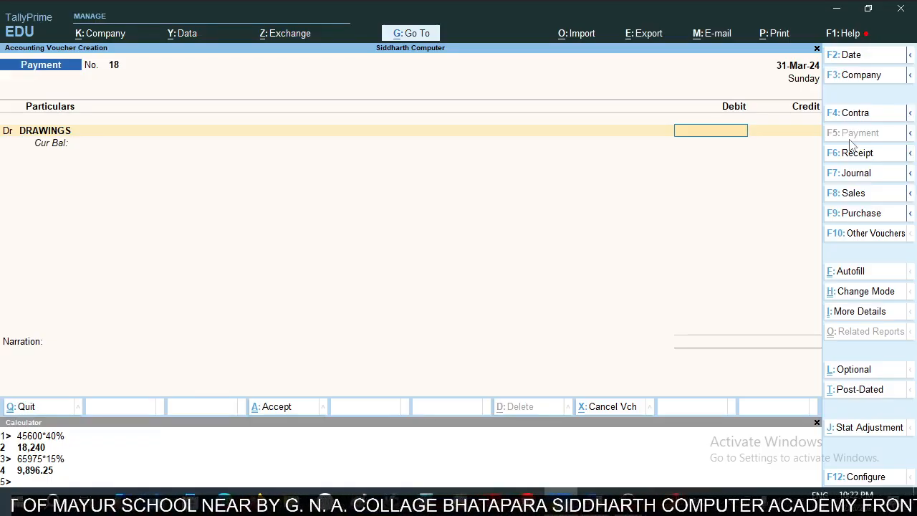
- Debit DRAWINGS with 15,000 and credit Cash with the same amount in the payment voucher
text(15000)
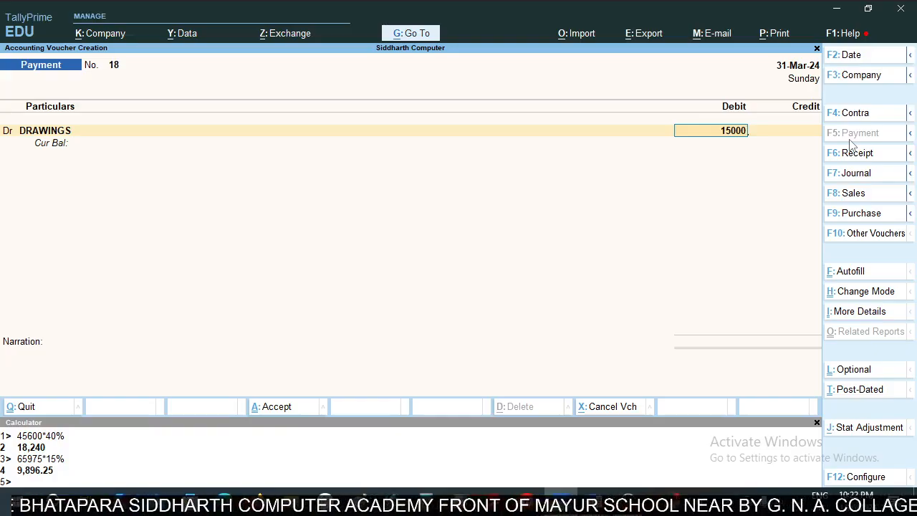
key(Return)
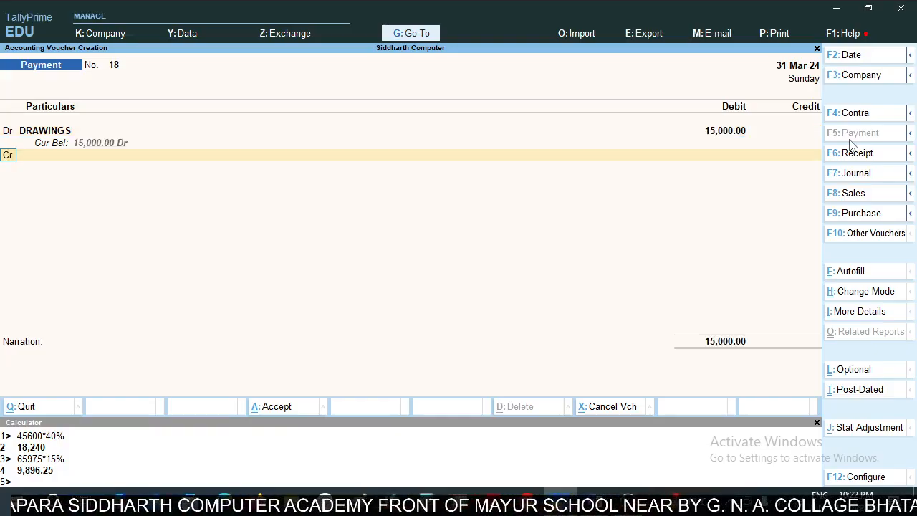
key(c)
key(Return)
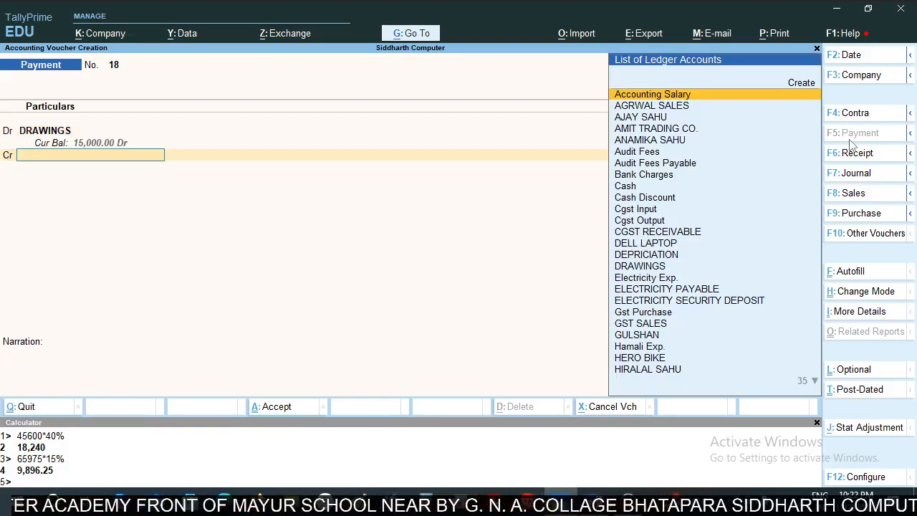
text(CASH)
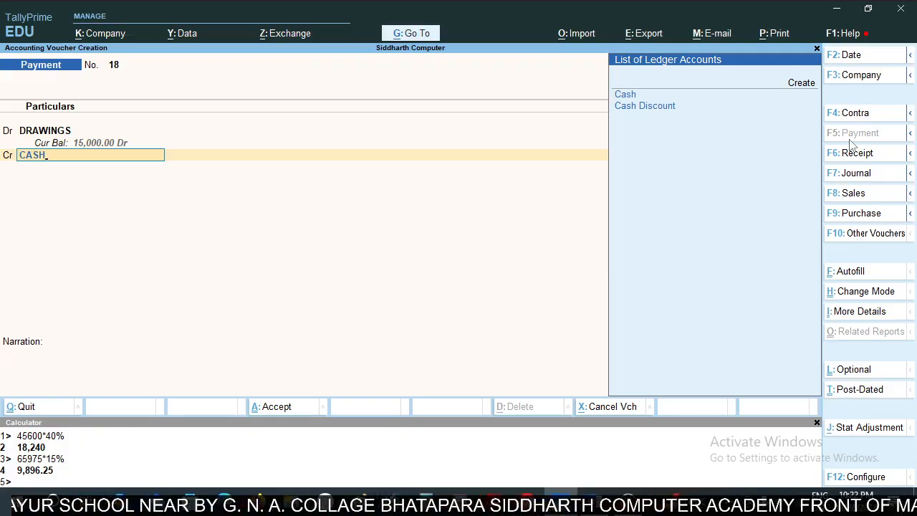
key(Return)
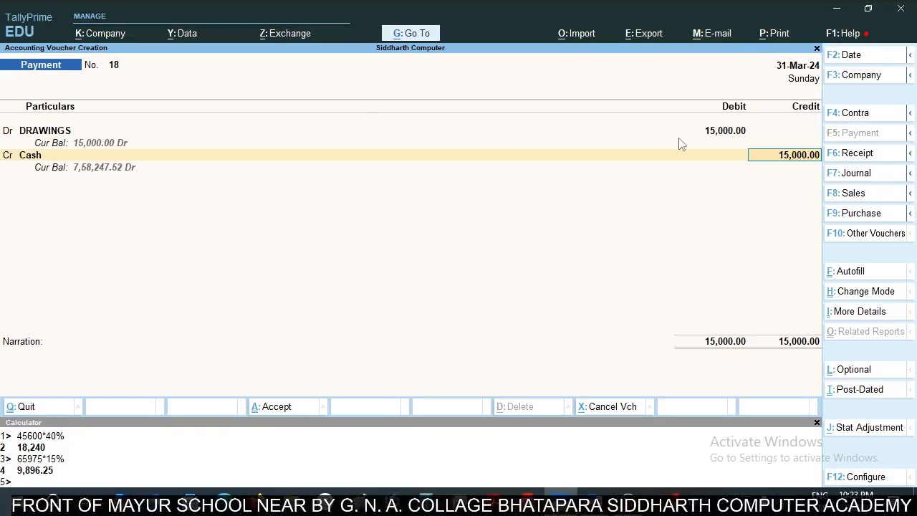
- Change the payment voucher's date to 2-Jul-23 and save the voucher
key(F2)
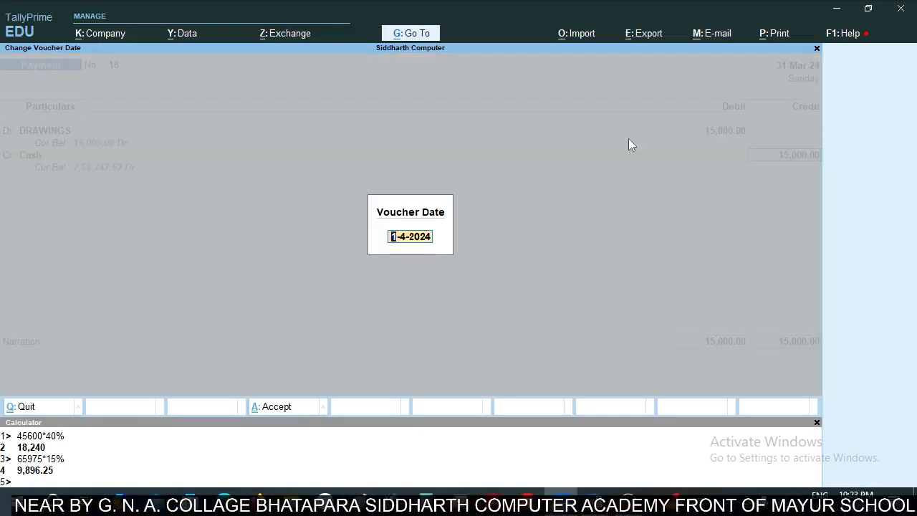
text(2)
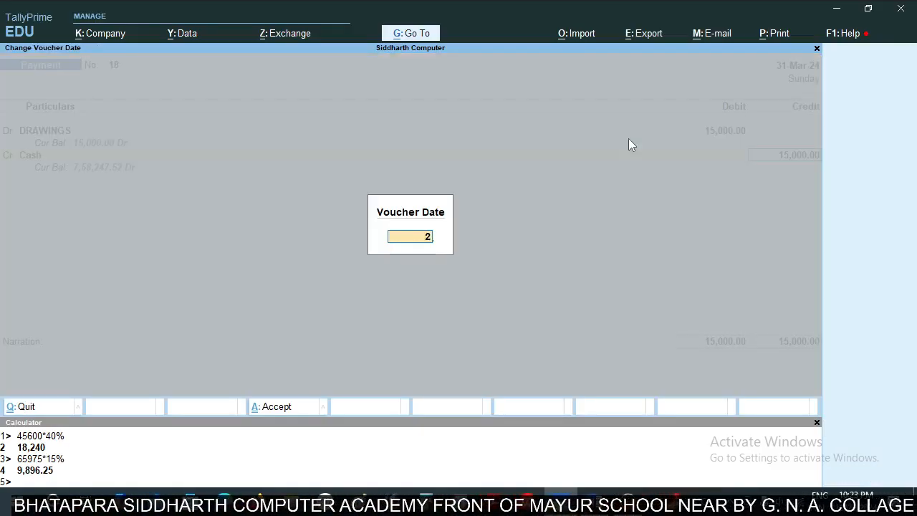
text(JUL)
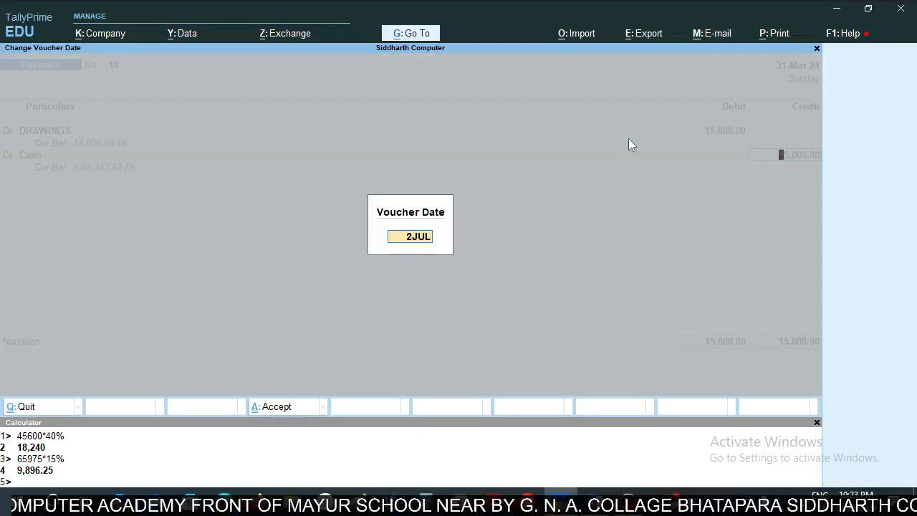
key(Return)
key(Return)
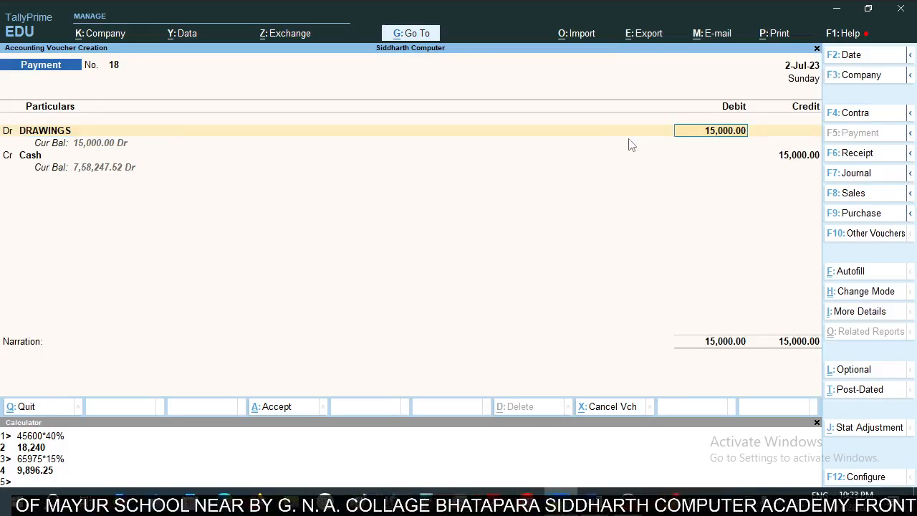
key(Return)
key(Return)
key(Return)
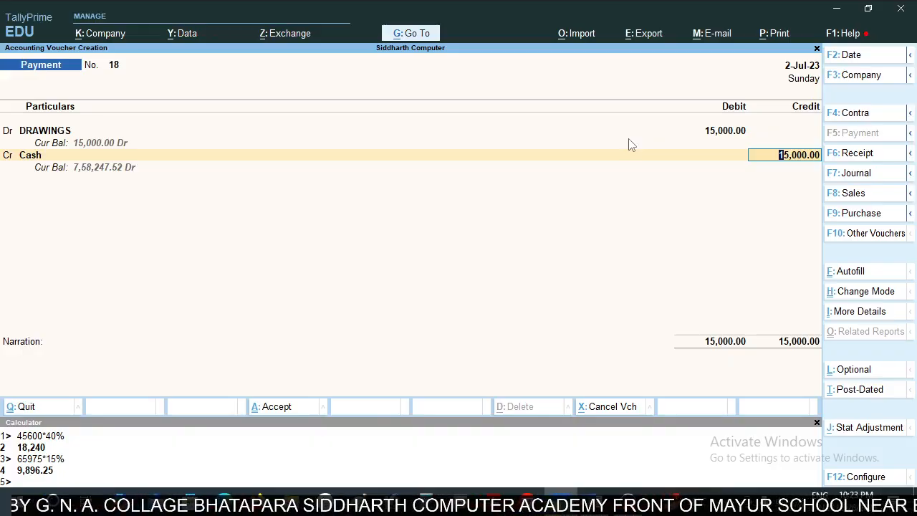
key(ctrl)
key(ctrl+a)
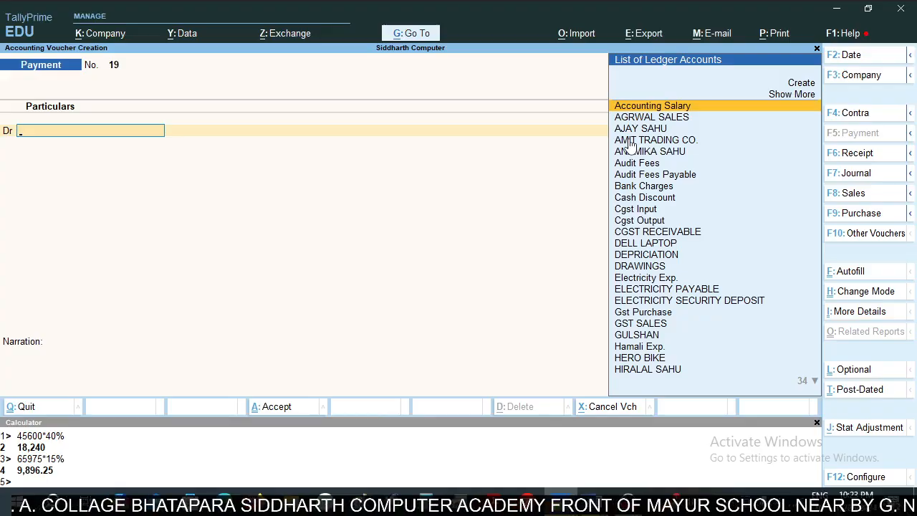
- Open the Balance Sheet and examine the DRAWINGS and owner's capital entries under Capital Account
key(alt)
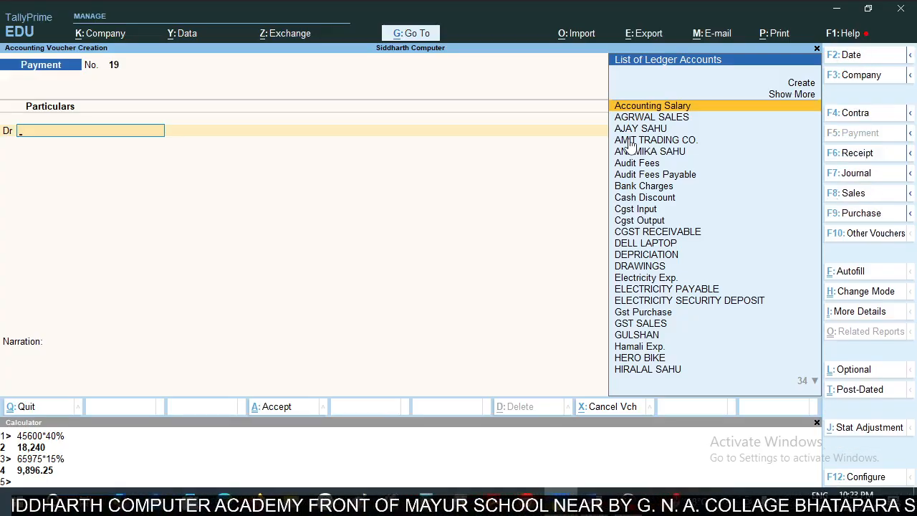
key(alt)
key(alt+g)
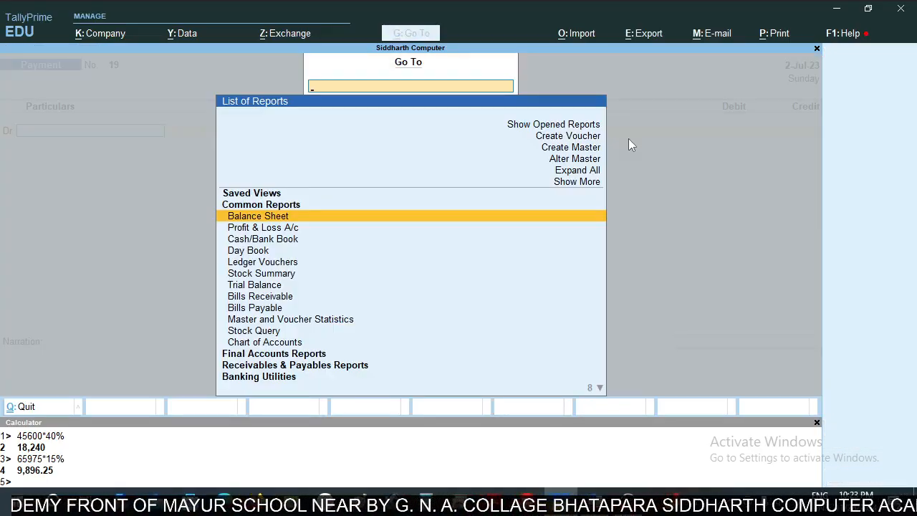
key(Return)
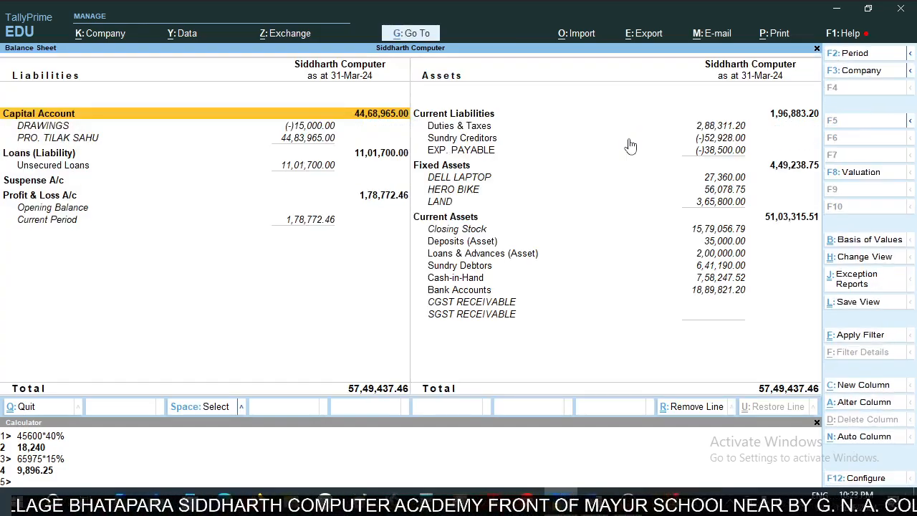
key(Down)
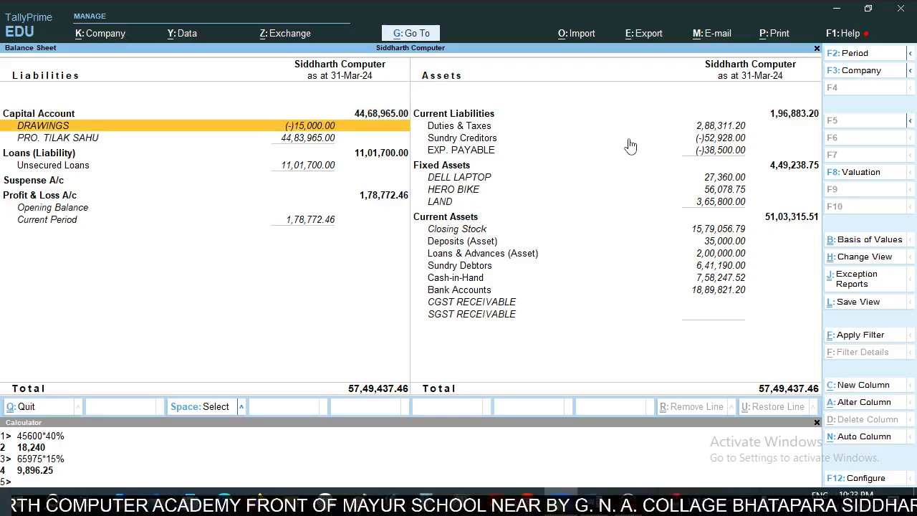
key(Down)
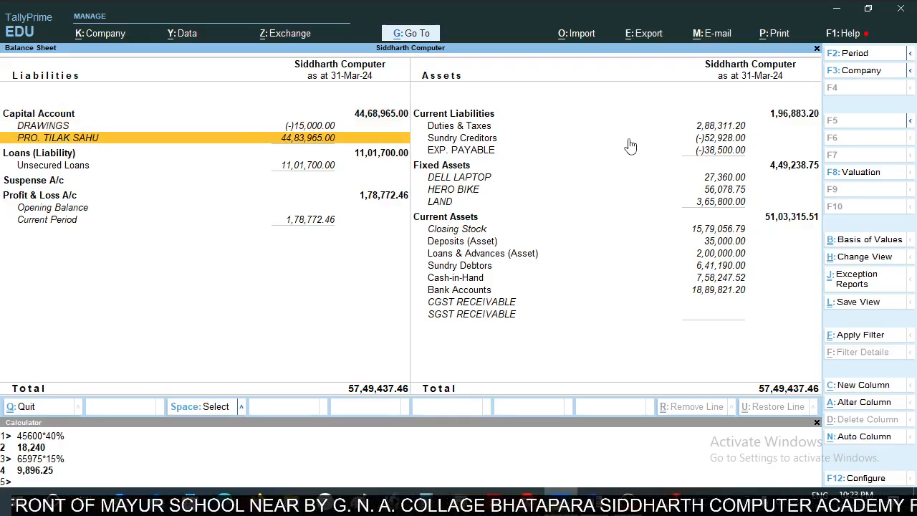
key(Up)
key(Up)
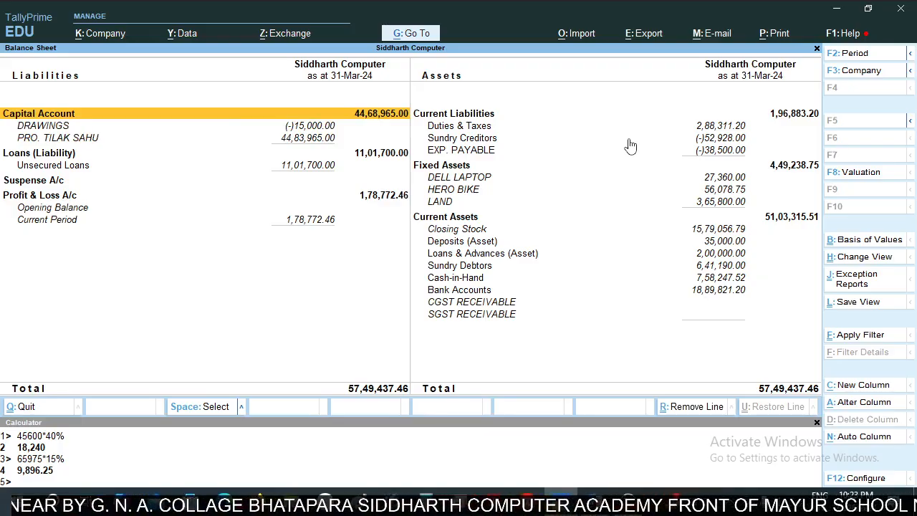
key(Down)
key(Down)
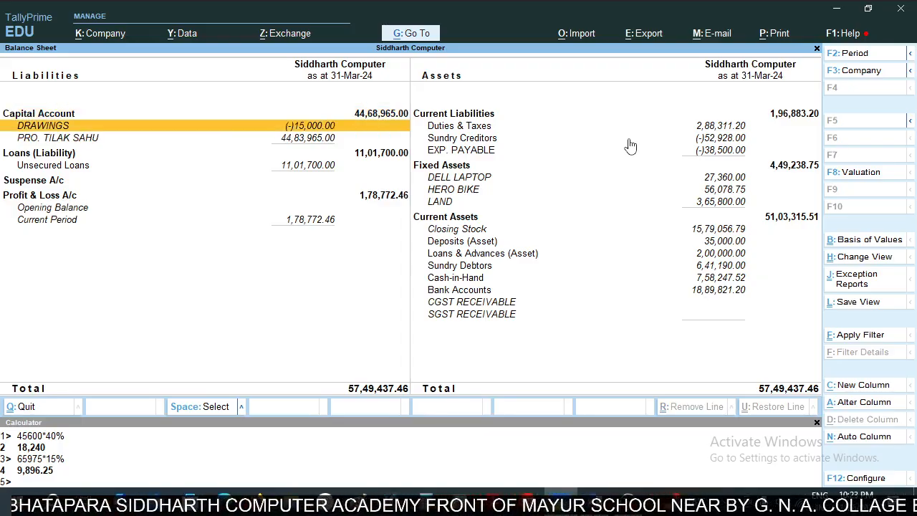
key(Up)
key(Up)
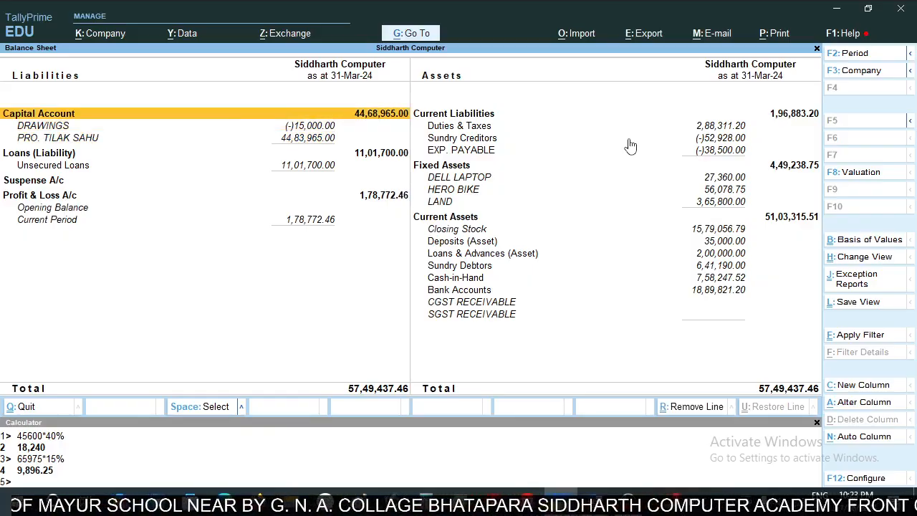
- Examine the DELL LAPTOP and HERO BIKE entries under Fixed Assets in the Balance Sheet
key(Right)
key(Down)
key(Down)
key(Down)
key(Down)
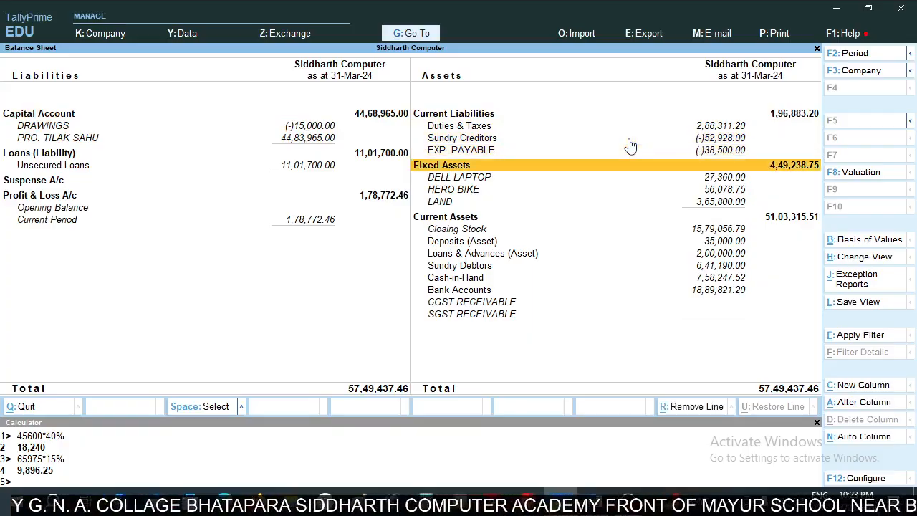
key(Down)
key(Down)
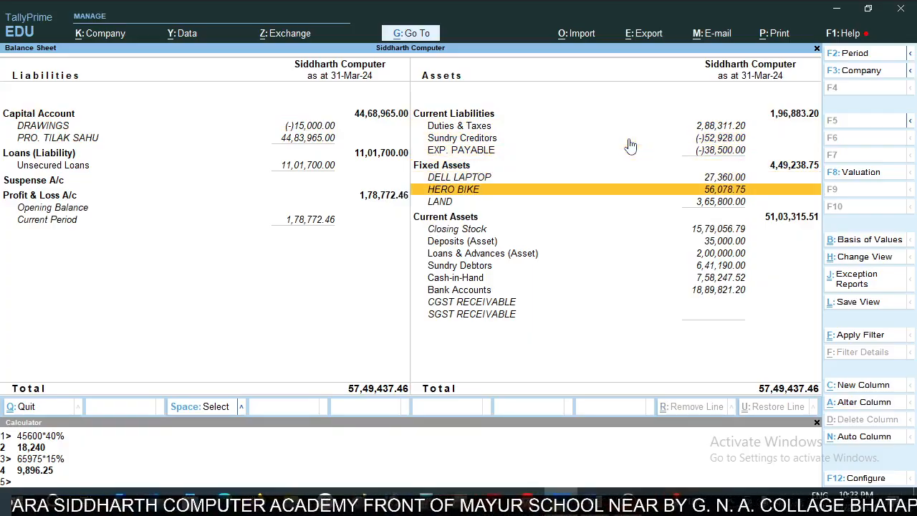
key(Up)
key(Down)
key(Up)
key(Down)
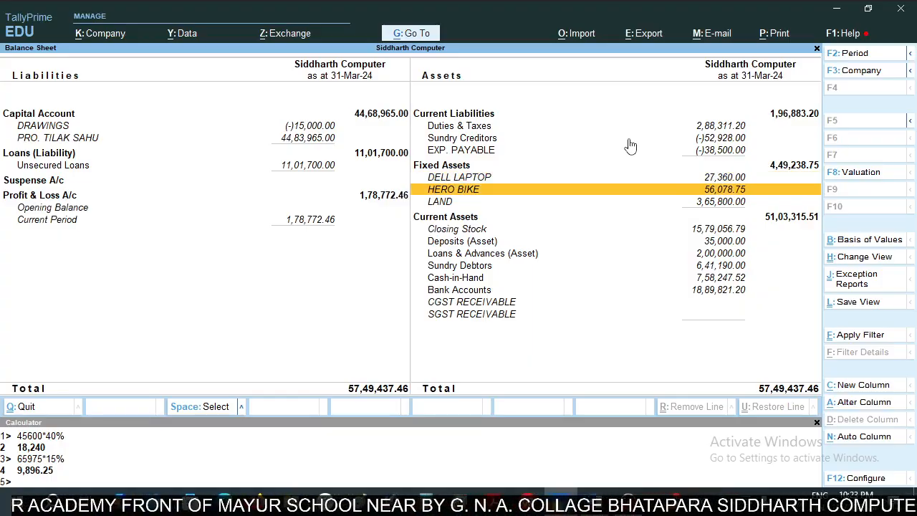
key(Up)
key(Down)
key(Up)
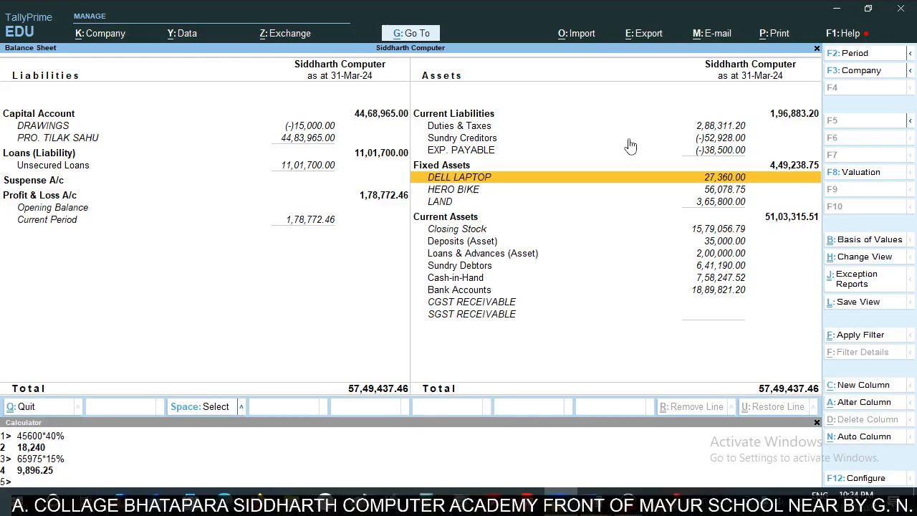
key(Down)
key(Up)
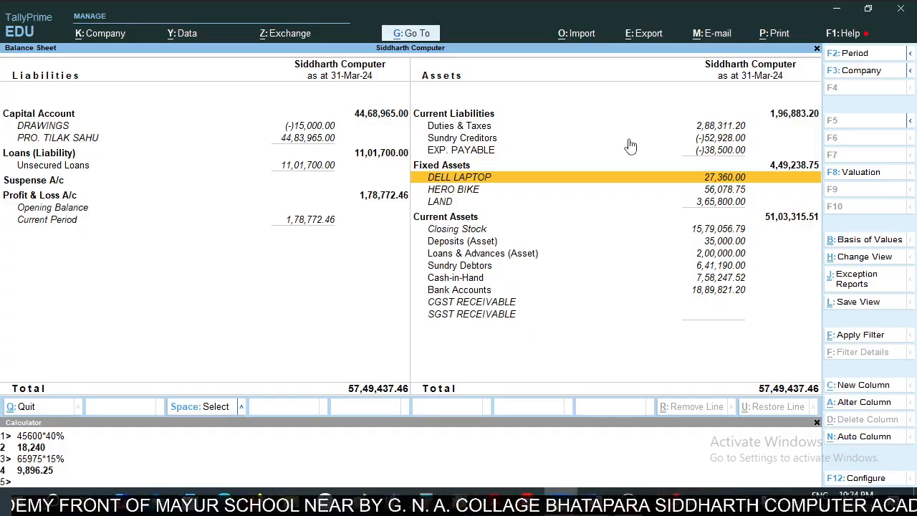
- Review the monthly summaries of the DELL LAPTOP, HERO BIKE and LAND ledgers, returning to the Balance Sheet after each
key(Return)
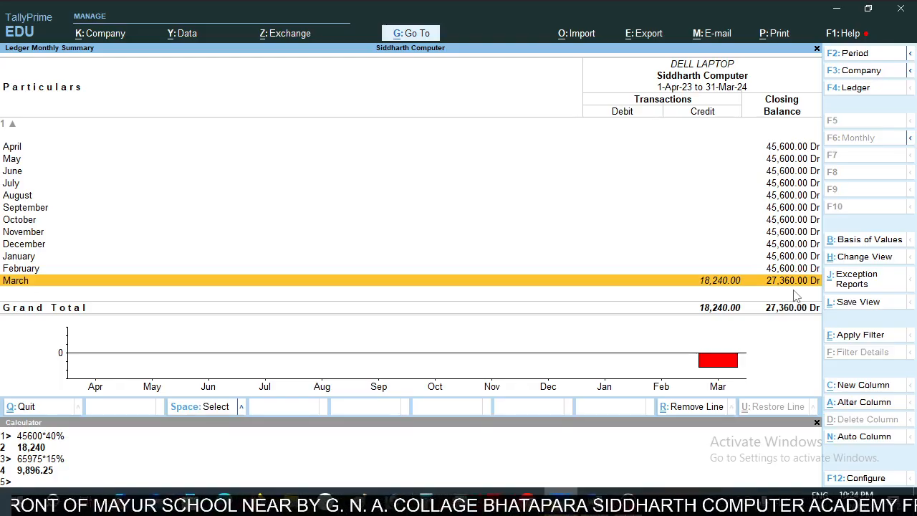
key(Escape)
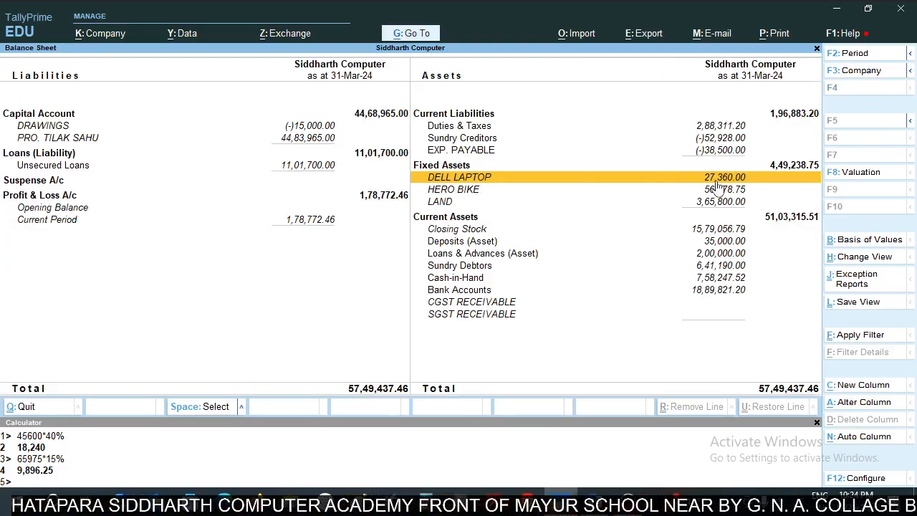
key(Down)
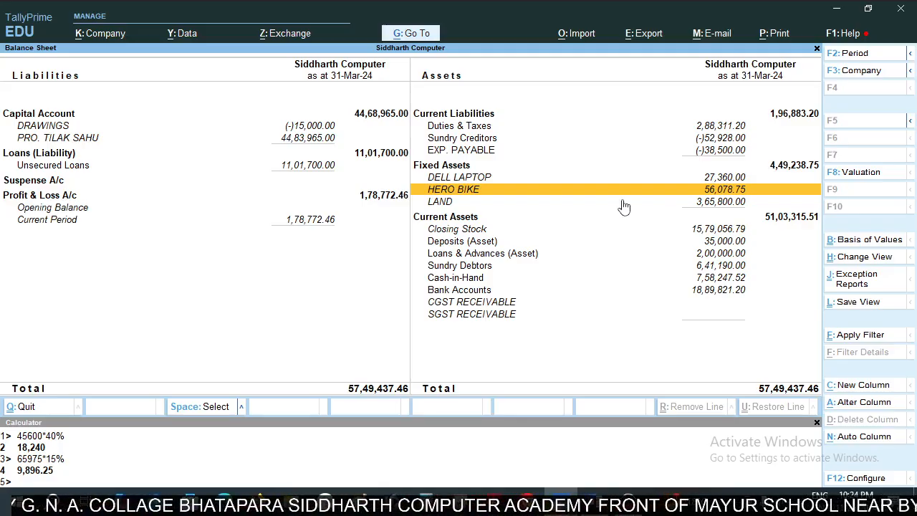
key(Return)
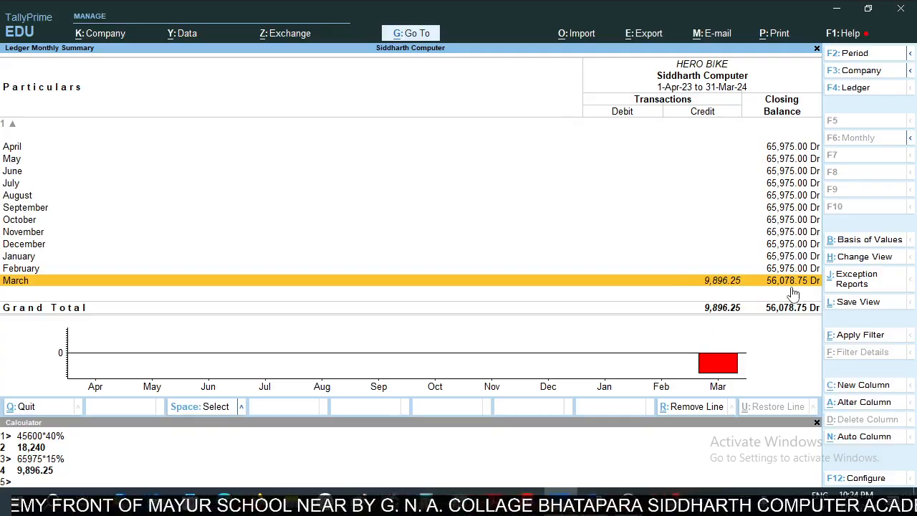
key(Escape)
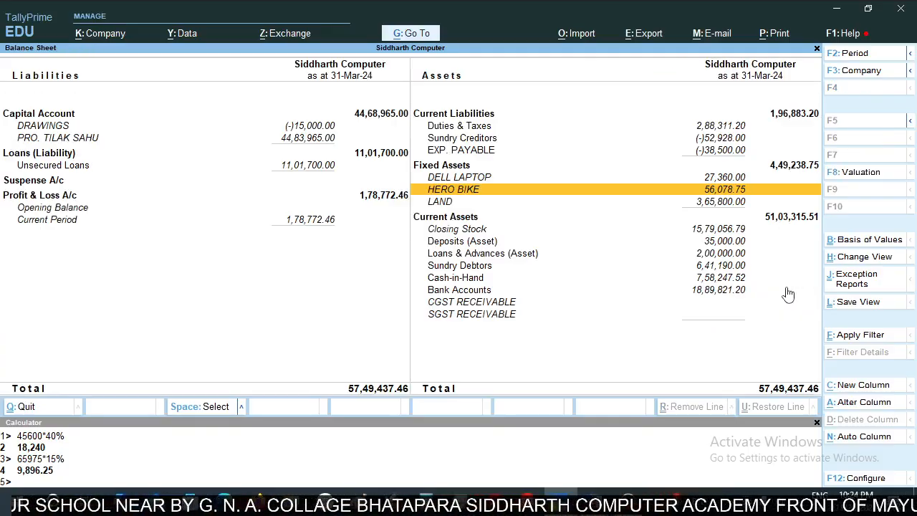
click(737, 203)
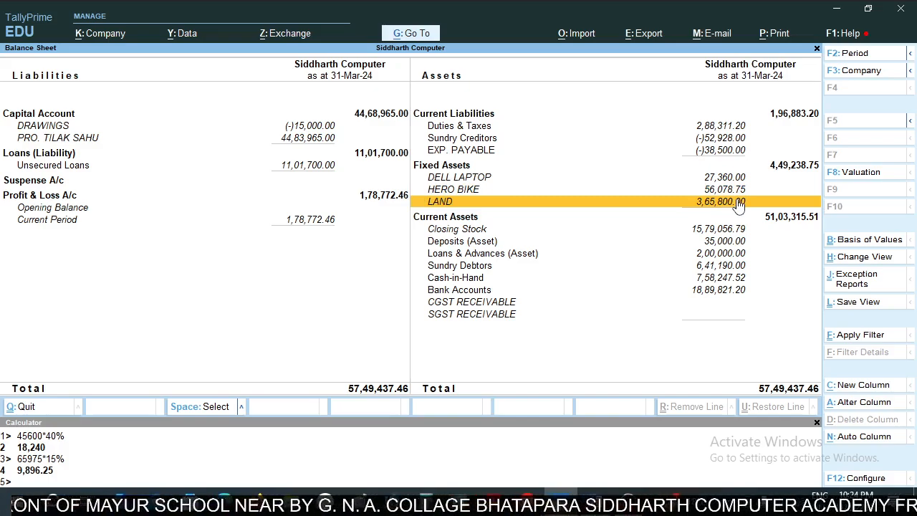
click(738, 202)
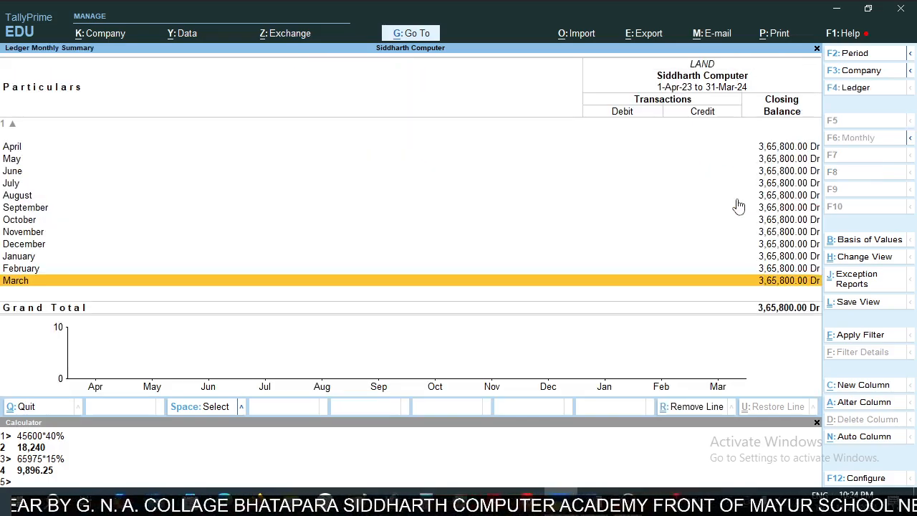
key(Escape)
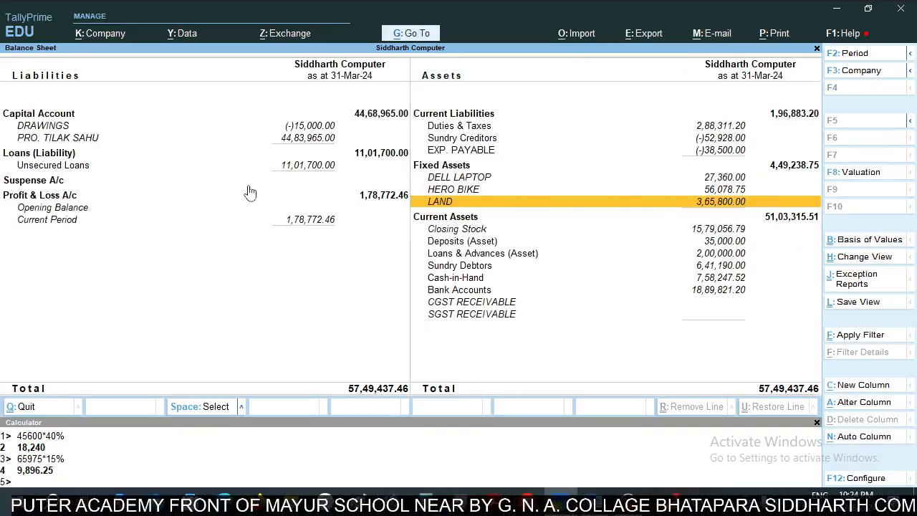
- Open the owner's capital ledger under Capital Account for alteration from the Balance Sheet
click(162, 192)
key(Up)
key(Up)
key(Up)
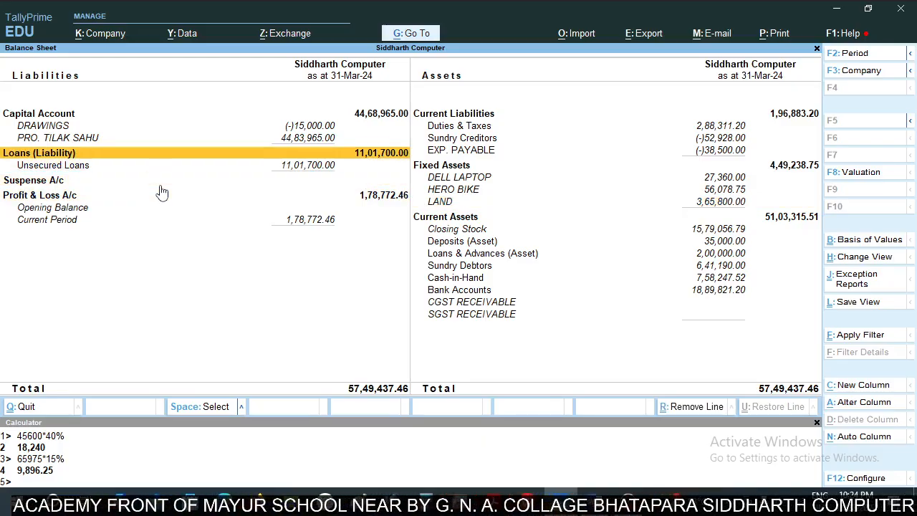
key(Up)
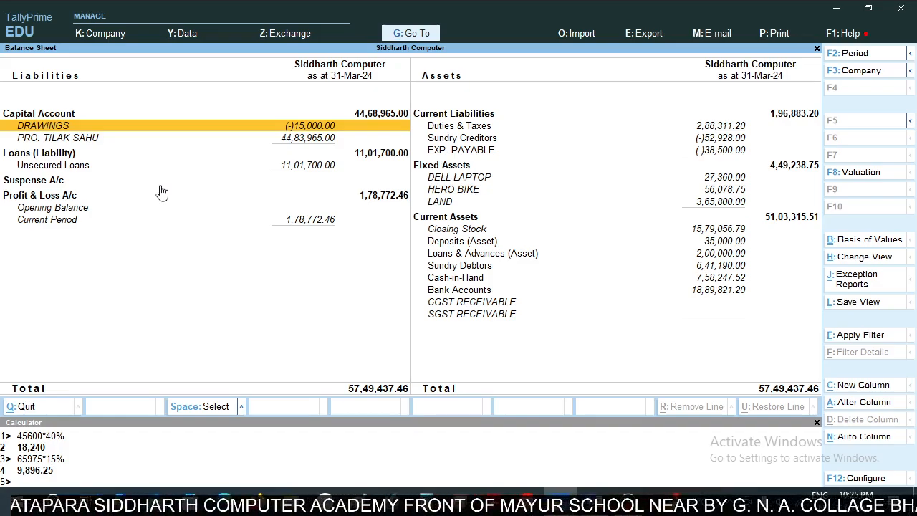
key(Down)
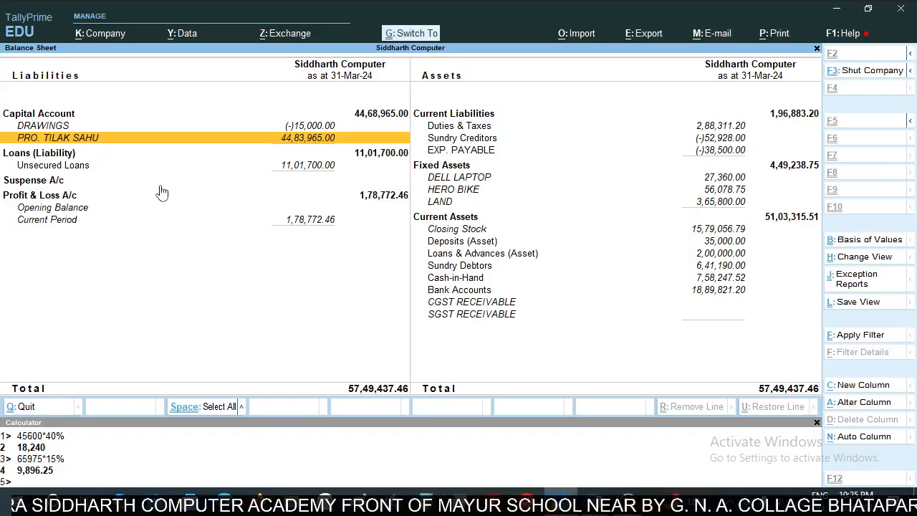
key(ctrl+Return)
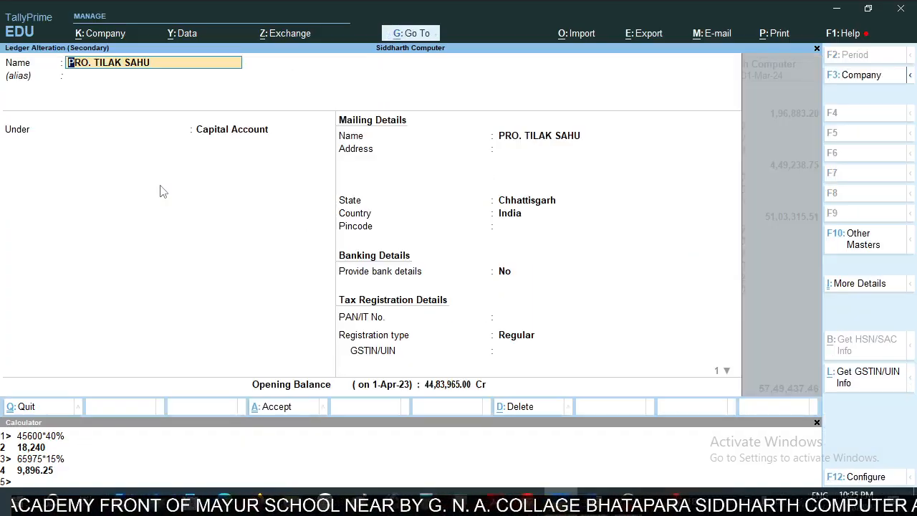
- Set Provide Position Index of Ledgers to Yes in the ledger configuration and accept it
key(F12)
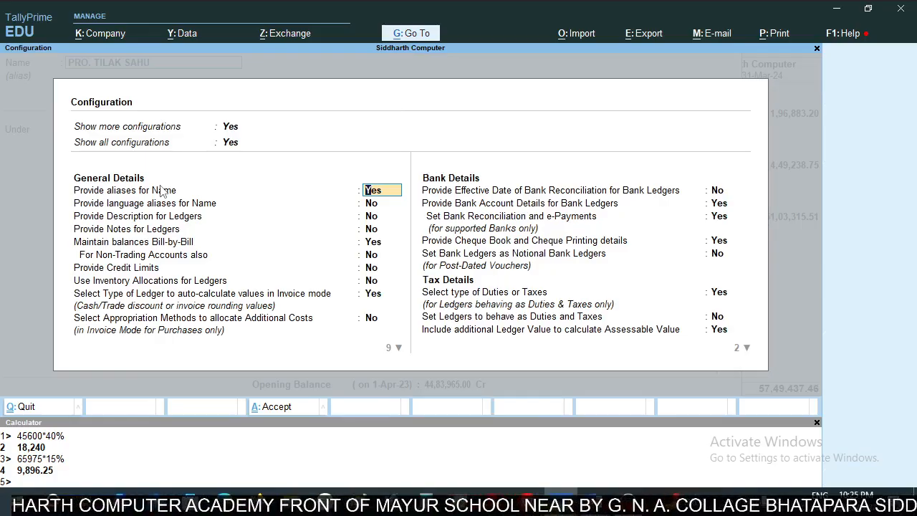
key(Return)
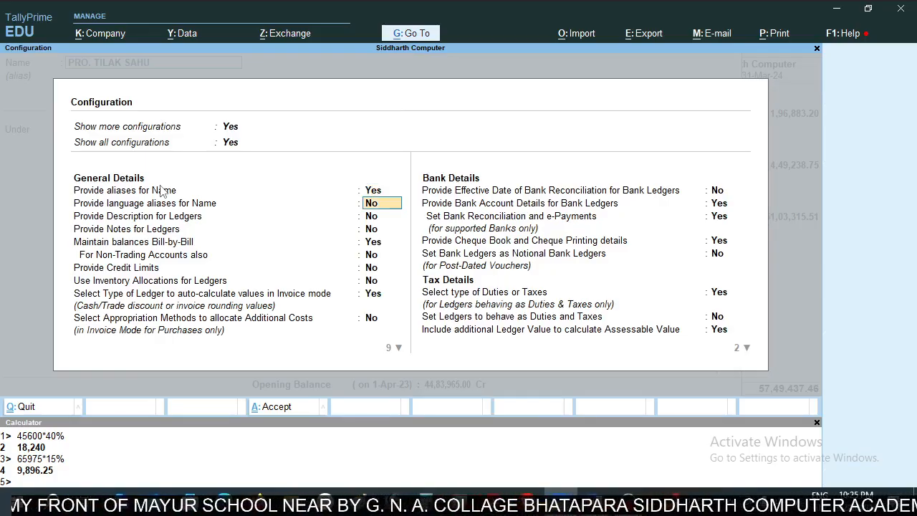
key(Return)
key(Return)
key(Return)
key(Return)
key(Return)
key(Return)
key(Return)
key(Return)
key(Return)
key(Return)
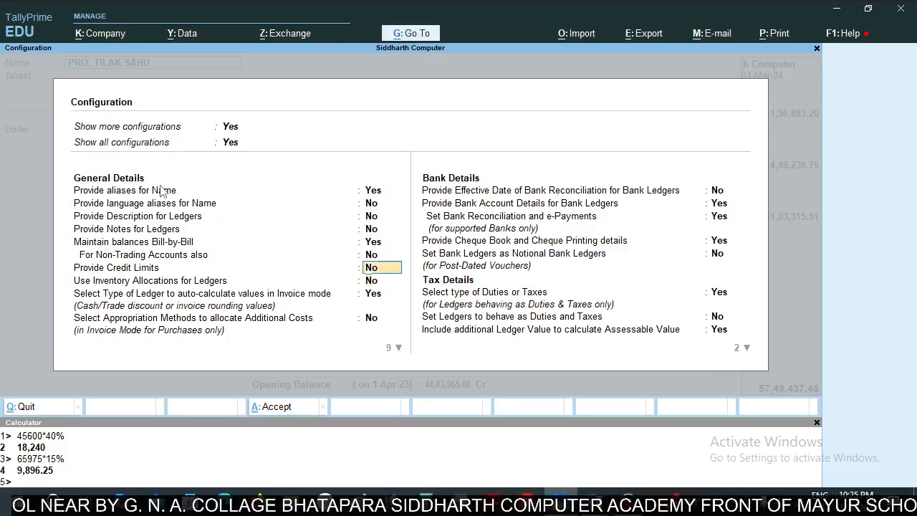
key(Return)
key(Return)
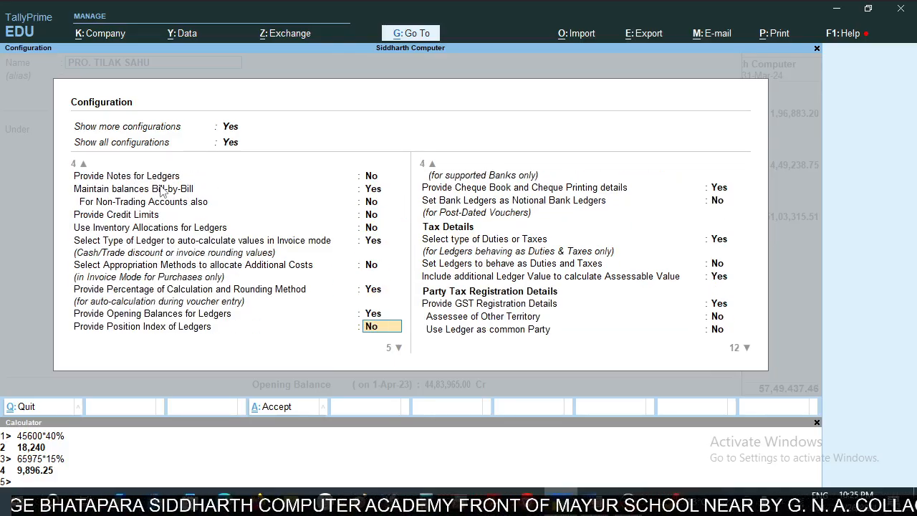
key(Up)
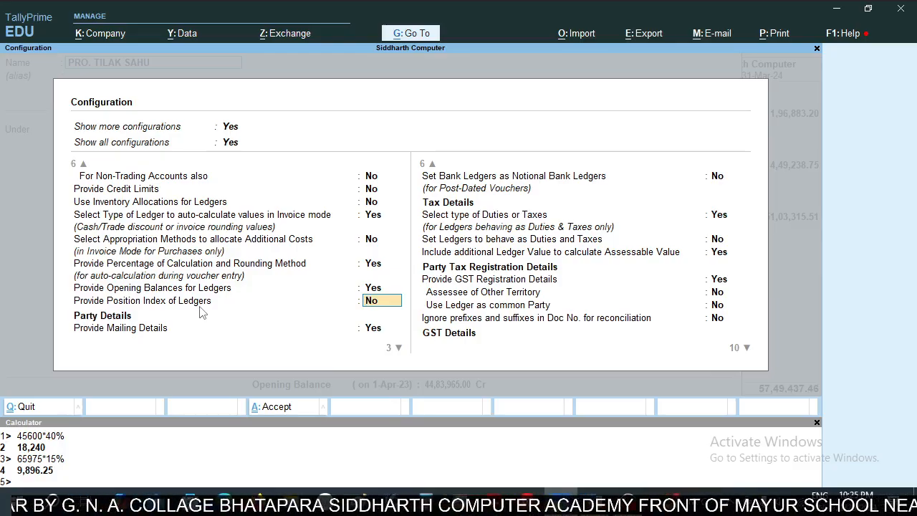
text(Y)
key(Return)
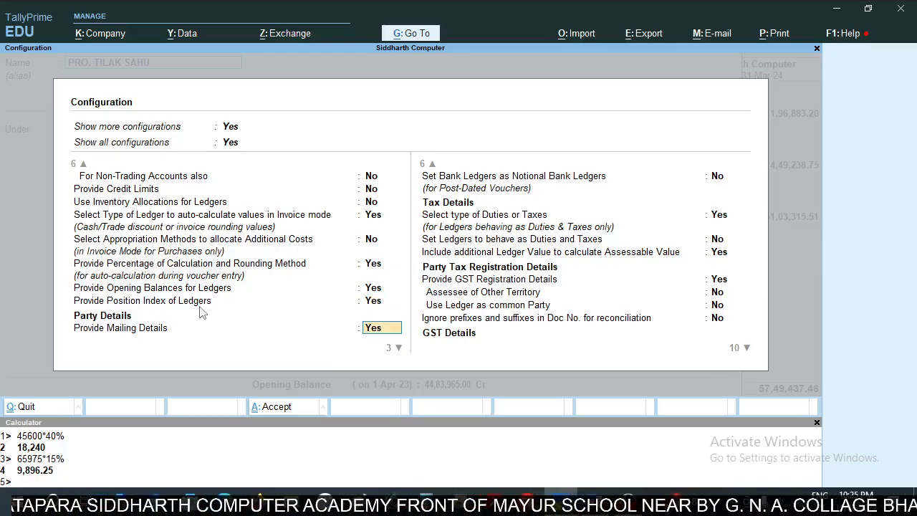
key(Return)
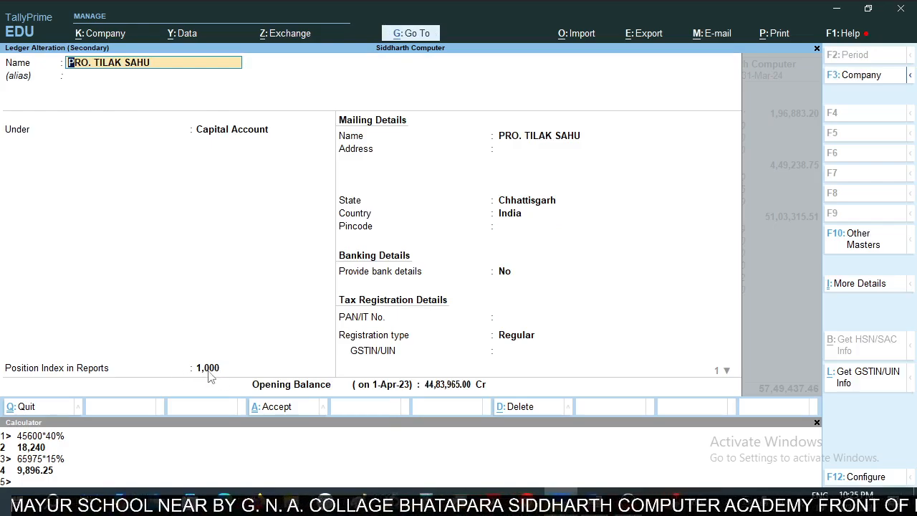
- Set the owner's capital ledger's Position Index in Reports to 1 and save the ledger
key(Return)
key(Return)
key(Return)
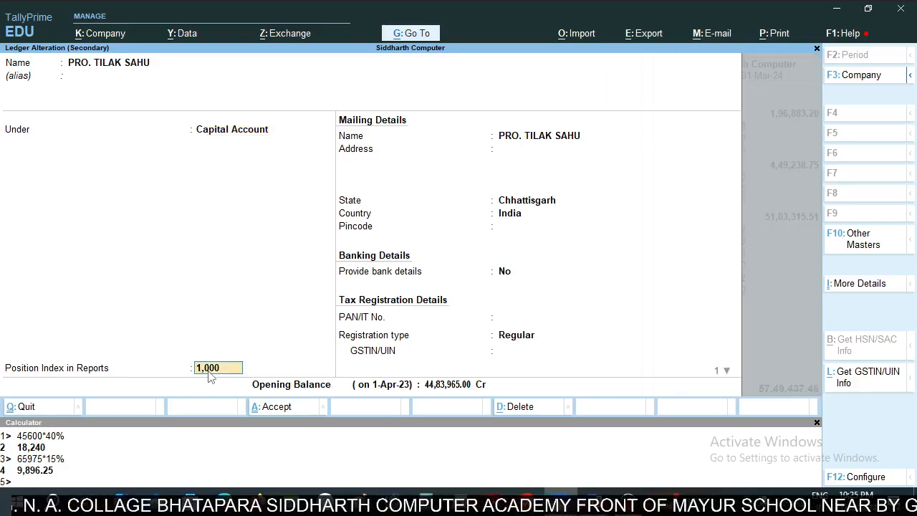
text(1,)
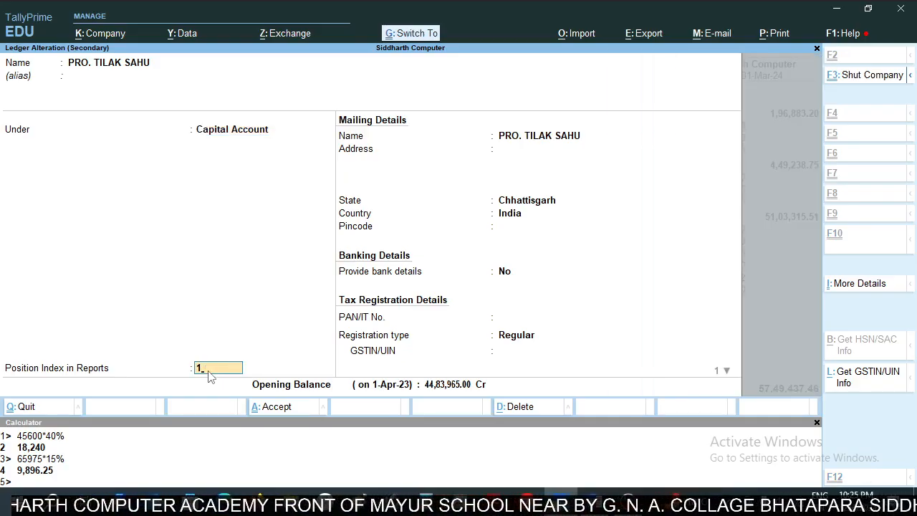
key(Return)
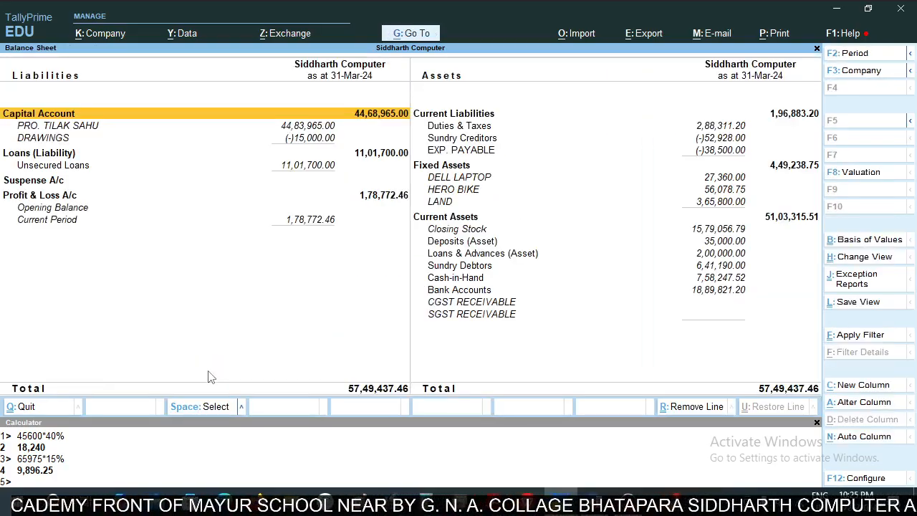
- Review the Duties & Taxes group summary under Current Liabilities and return to the Balance Sheet
key(Down)
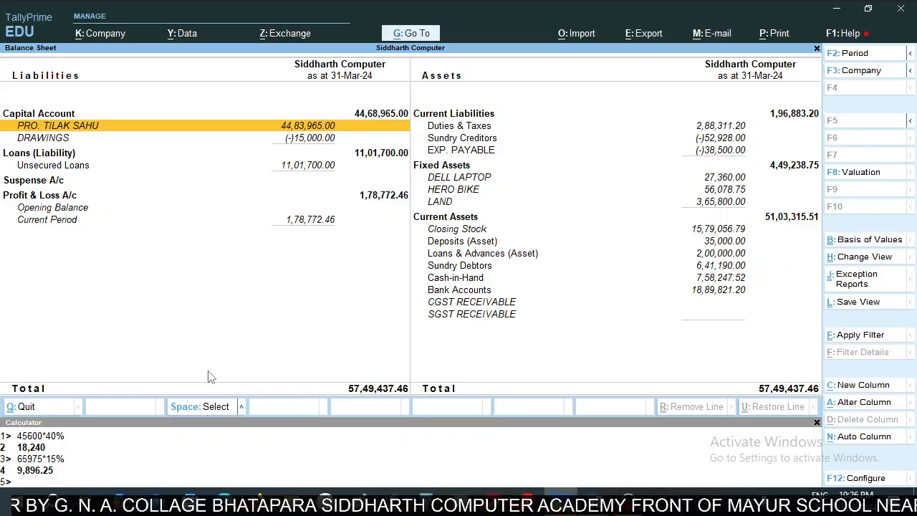
key(Right)
key(Return)
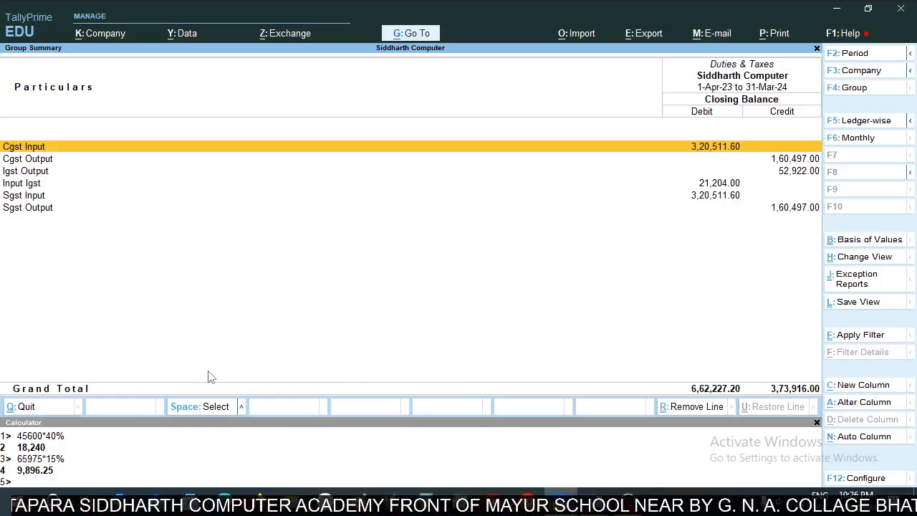
key(Escape)
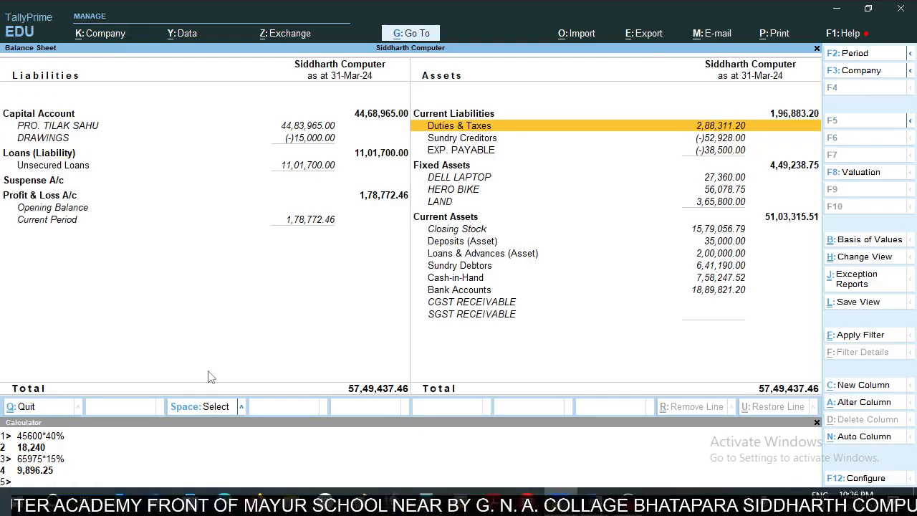
- Review the Unsecured Loans group summary under Loans (Liability) and return to the Balance Sheet
key(Left)
key(Down)
key(Down)
key(Down)
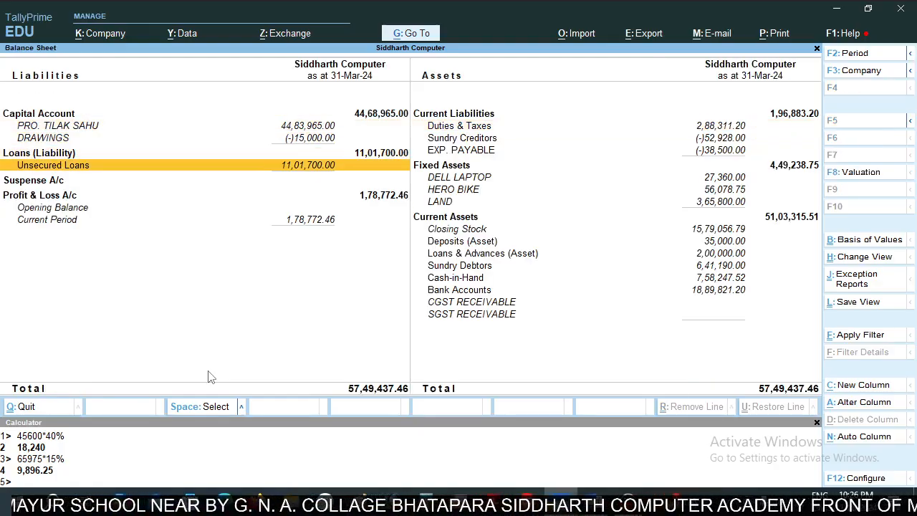
key(Return)
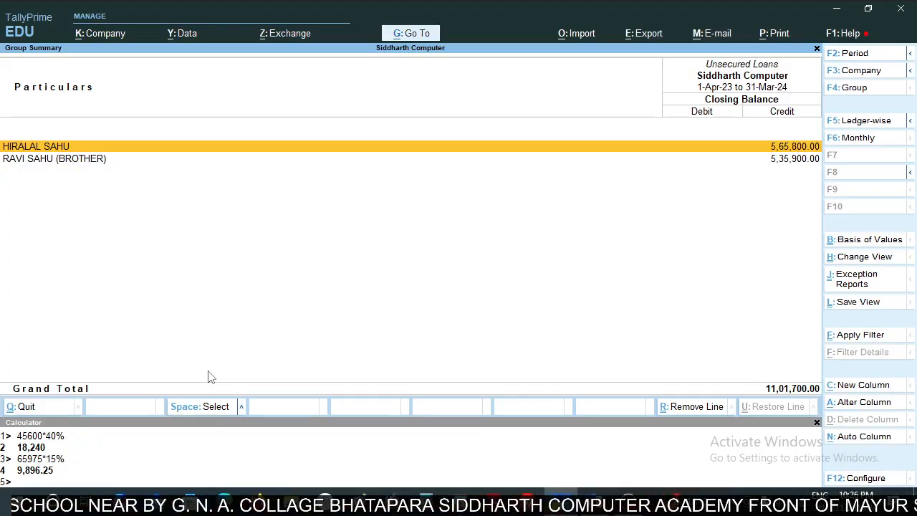
key(Escape)
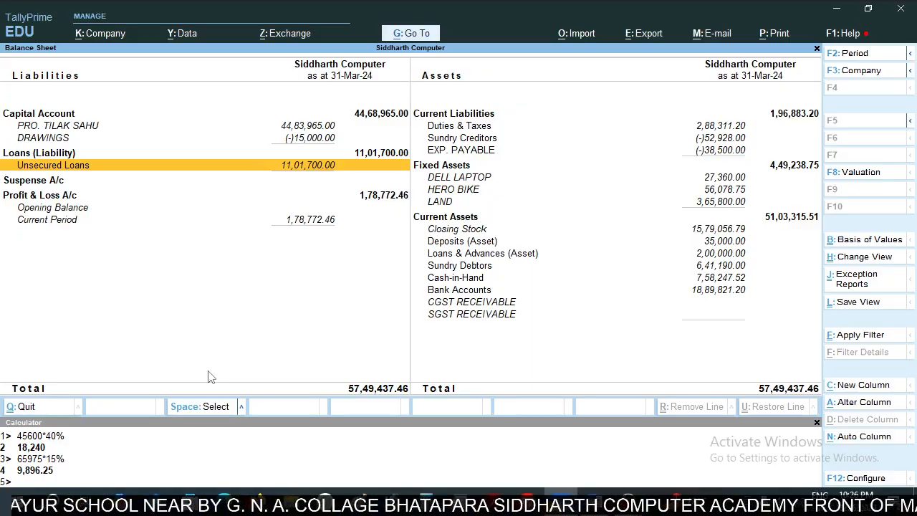
- Switch to the DEPRICIATION ENTRY notes in Word and back to TallyPrime
key(alt+Tab)
key(alt+Tab)
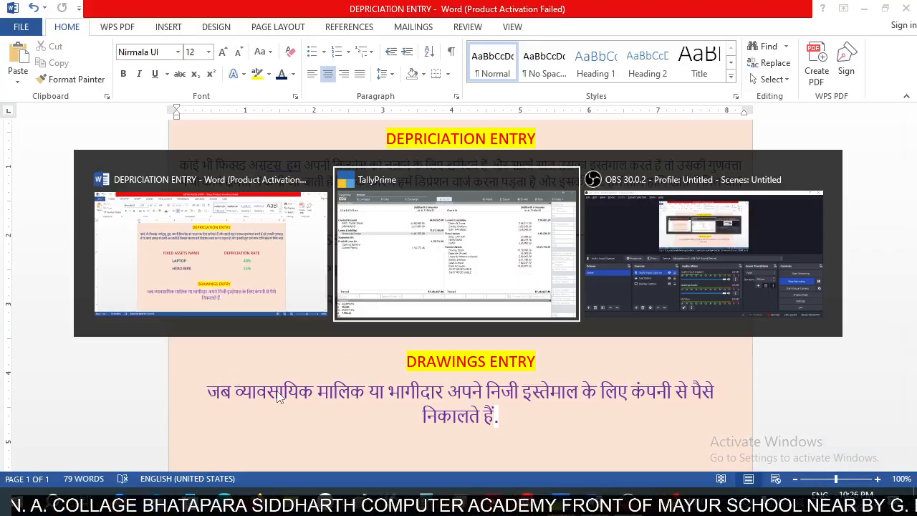